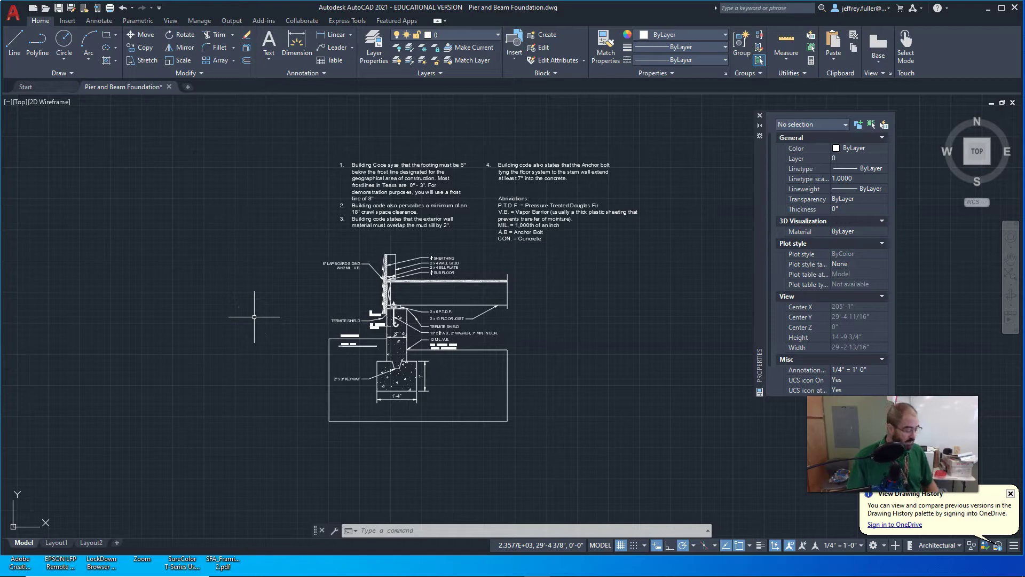
- Examine the footing section detail with its code notes, and the foundation plan with its vents, beam and piers
{"action": "scroll", "coordinate": [254, 316], "scroll_direction": "down", "scroll_amount": 8}
{"action": "middle_click_drag", "start_coordinate": [240, 348], "coordinate": [688, 354]}
{"action": "mouse_move", "coordinate": [590, 288]}
{"action": "middle_mouse_down"}
{"action": "mouse_move", "coordinate": [598, 256]}
{"action": "mouse_move", "coordinate": [494, 286]}
{"action": "mouse_move", "coordinate": [347, 276]}
{"action": "middle_mouse_up"}
{"action": "scroll", "coordinate": [446, 304], "scroll_direction": "up", "scroll_amount": 6}
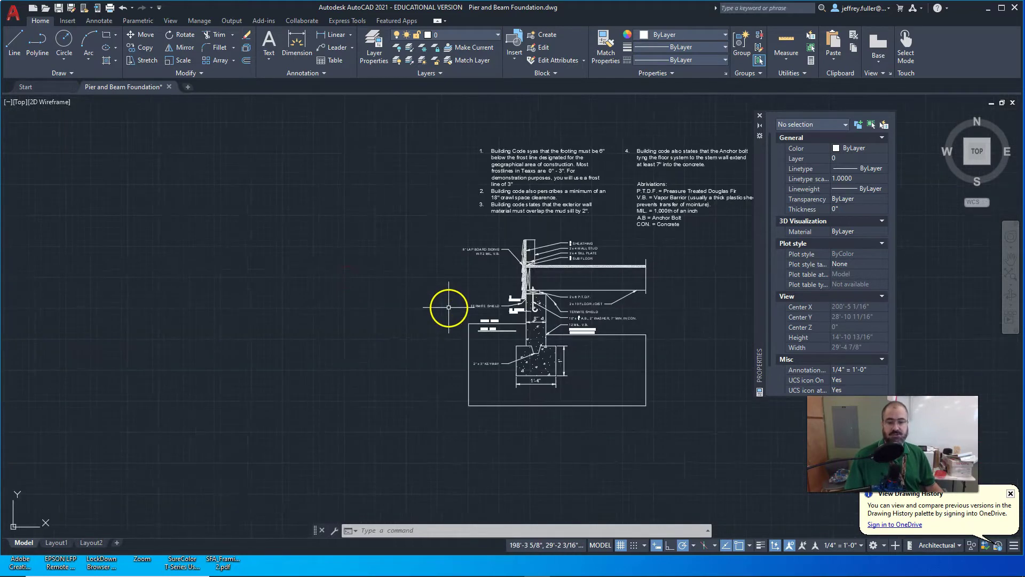
{"action": "scroll", "coordinate": [352, 298], "scroll_direction": "up", "scroll_amount": 3}
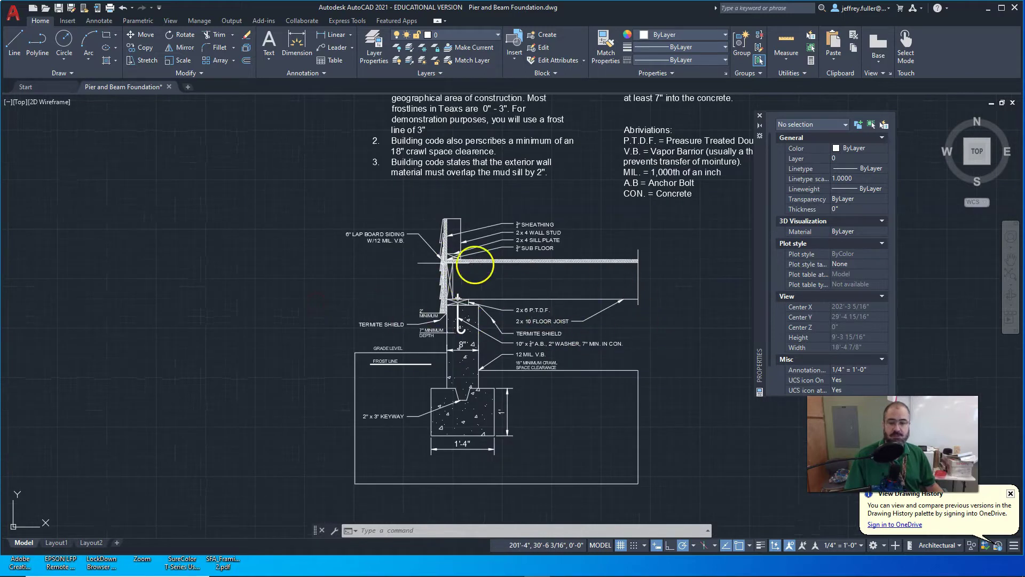
{"action": "scroll", "coordinate": [322, 284], "scroll_direction": "down", "scroll_amount": 3}
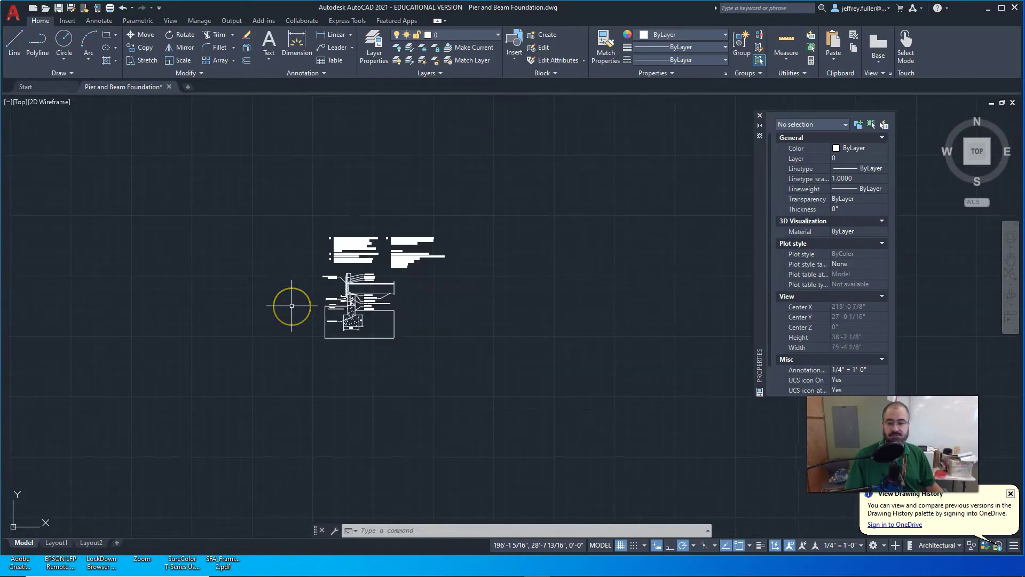
{"action": "scroll", "coordinate": [291, 304], "scroll_direction": "up", "scroll_amount": 2}
{"action": "scroll", "coordinate": [291, 305], "scroll_direction": "down", "scroll_amount": 4}
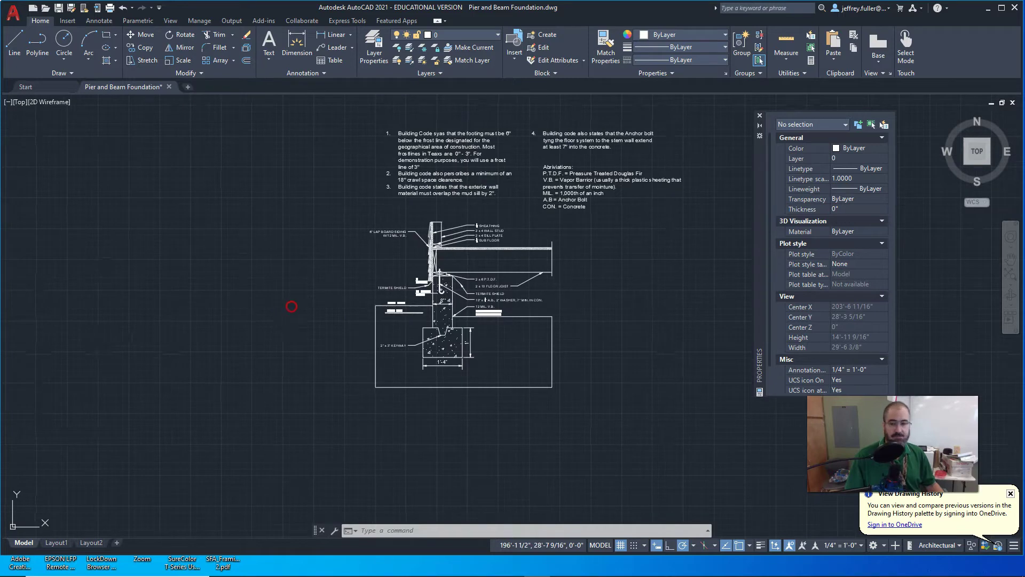
{"action": "mouse_move", "coordinate": [245, 322]}
{"action": "middle_mouse_down"}
{"action": "mouse_move", "coordinate": [563, 332]}
{"action": "mouse_move", "coordinate": [570, 299]}
{"action": "middle_mouse_up"}
{"action": "scroll", "coordinate": [434, 278], "scroll_direction": "up", "scroll_amount": 6}
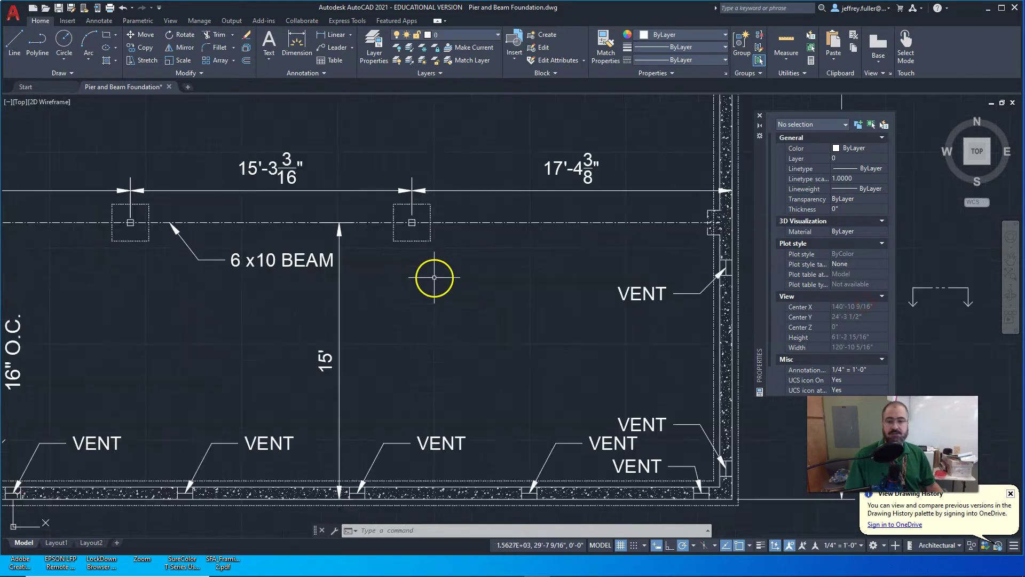
{"action": "scroll", "coordinate": [407, 271], "scroll_direction": "down", "scroll_amount": 3}
{"action": "middle_click_drag", "start_coordinate": [470, 291], "coordinate": [260, 320]}
{"action": "scroll", "coordinate": [534, 319], "scroll_direction": "down", "scroll_amount": 1}
{"action": "mouse_move", "coordinate": [534, 319]}
{"action": "middle_mouse_down"}
{"action": "mouse_move", "coordinate": [288, 341]}
{"action": "mouse_move", "coordinate": [501, 393]}
{"action": "middle_mouse_up"}
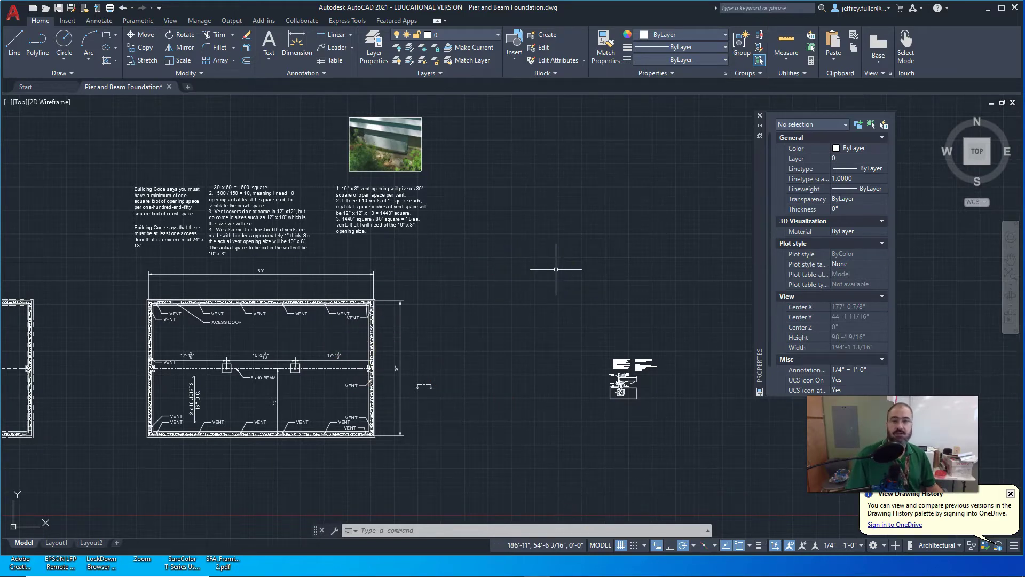
{"action": "left_click", "coordinate": [542, 293]}
{"action": "left_click", "coordinate": [524, 333]}
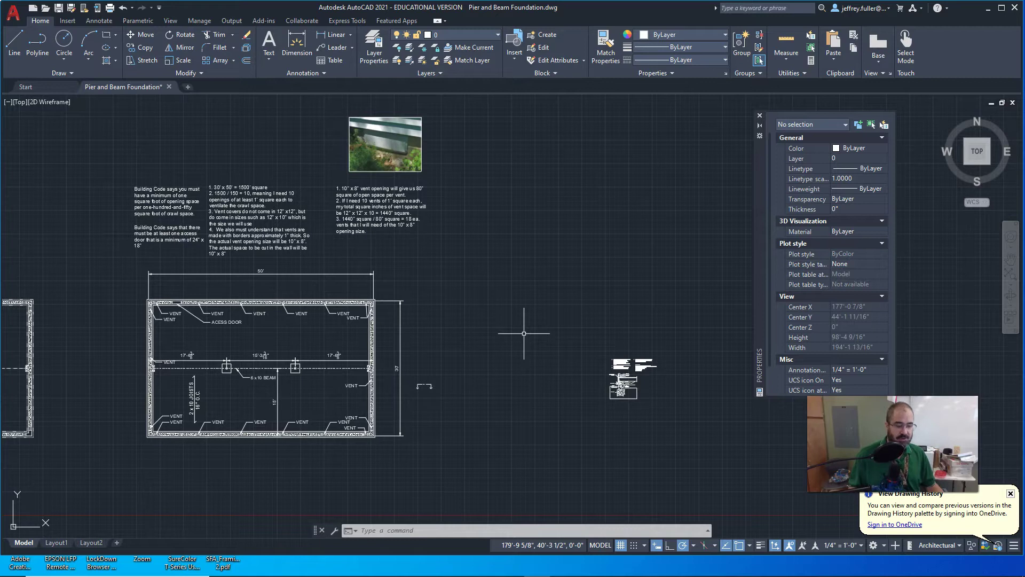
{"action": "left_click", "coordinate": [13, 16]}
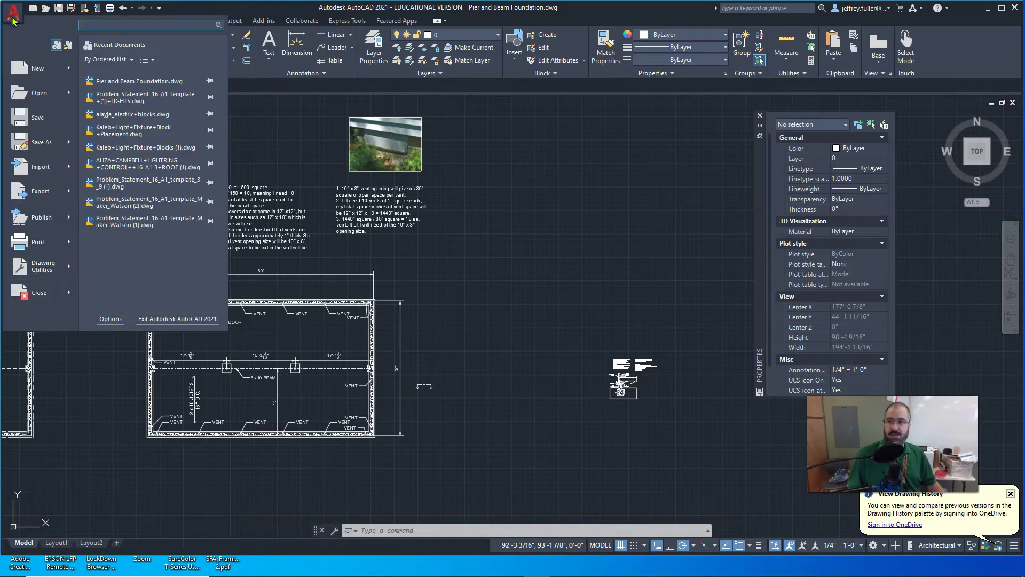
{"action": "mouse_move", "coordinate": [46, 142]}
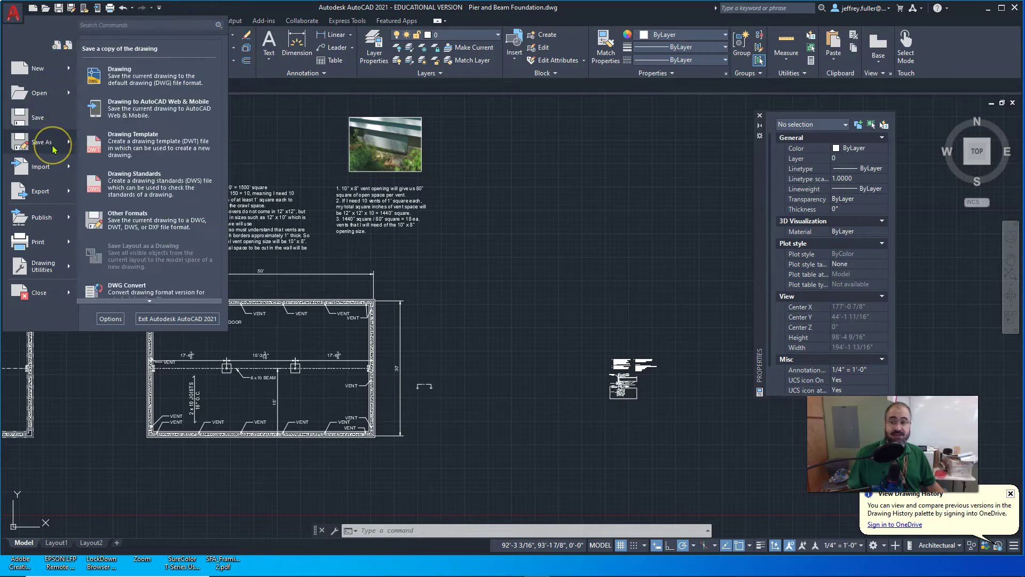
{"action": "left_click", "coordinate": [127, 78]}
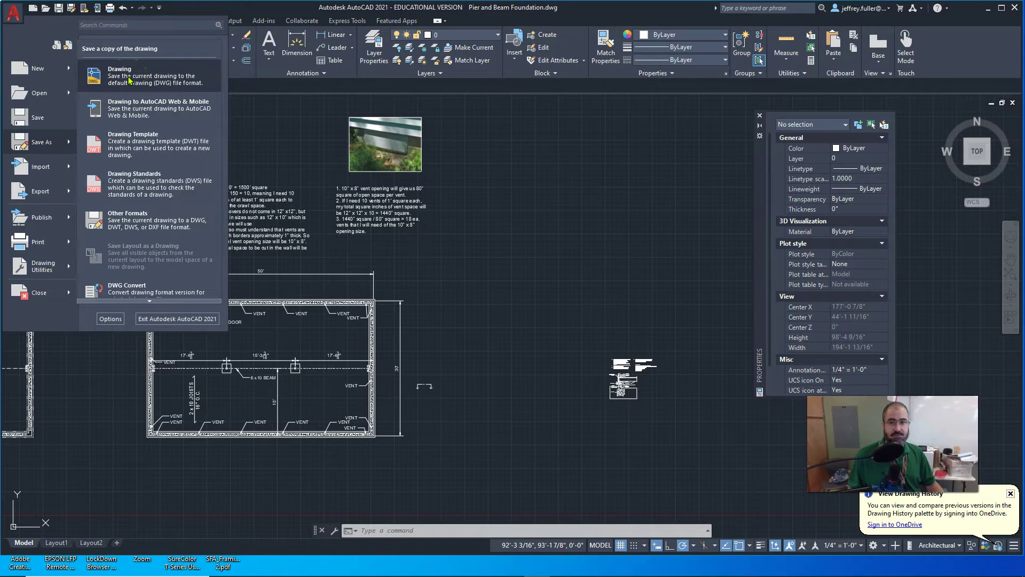
{"action": "left_click", "coordinate": [526, 154]}
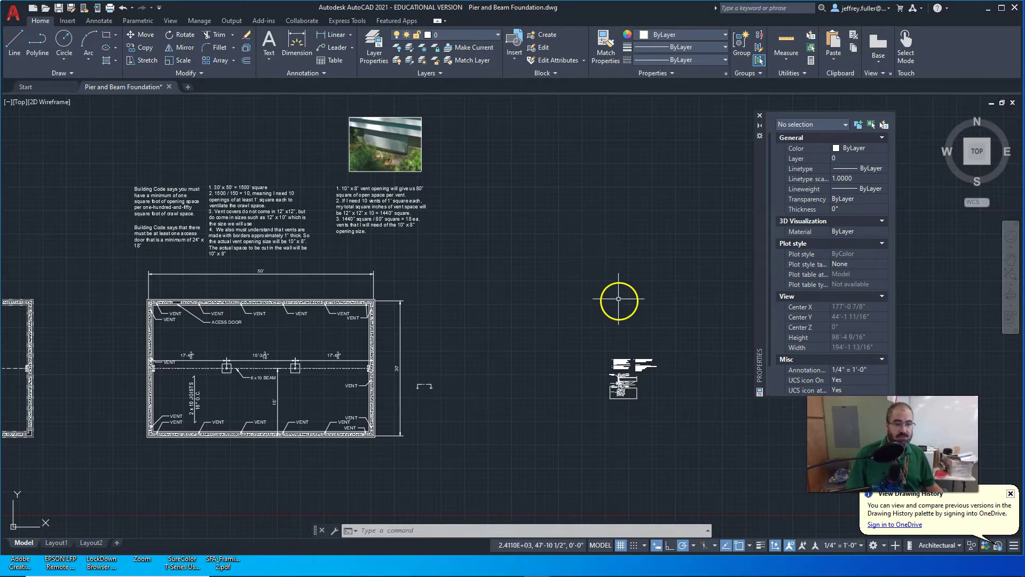
{"action": "scroll", "coordinate": [568, 291], "scroll_direction": "up", "scroll_amount": 2}
{"action": "scroll", "coordinate": [566, 367], "scroll_direction": "up", "scroll_amount": 3}
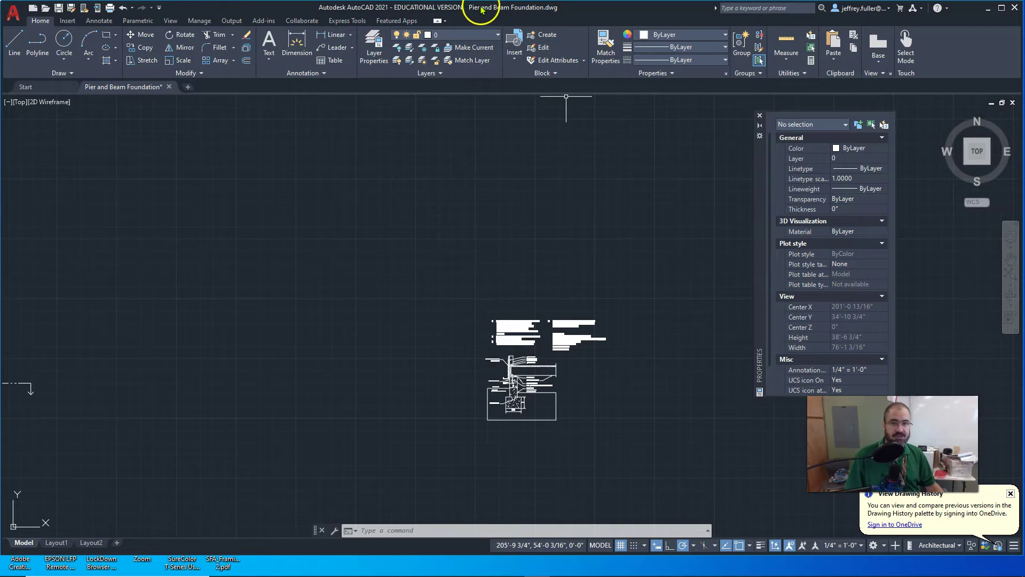
{"action": "scroll", "coordinate": [577, 224], "scroll_direction": "down", "scroll_amount": 4}
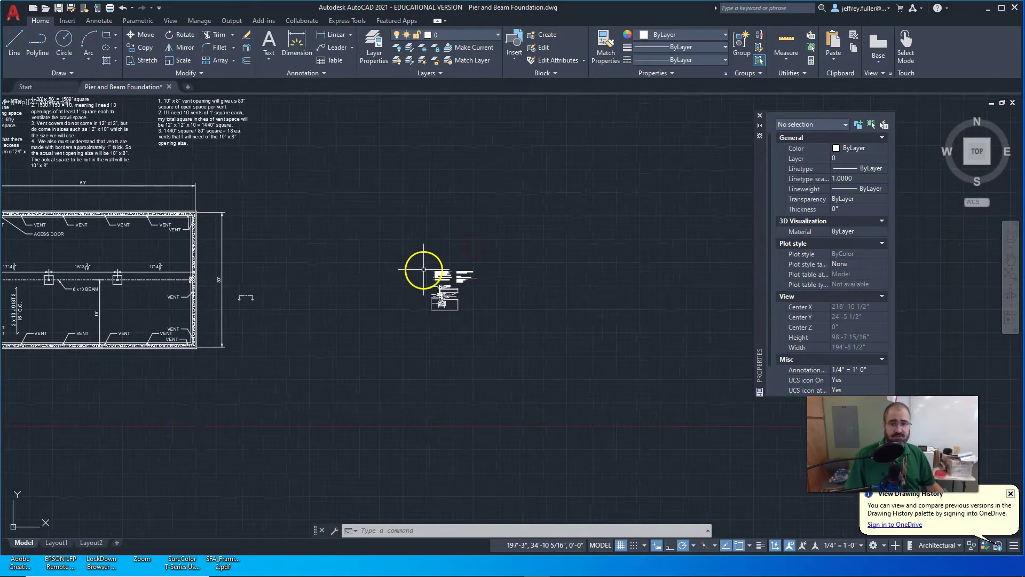
{"action": "middle_click_drag", "start_coordinate": [376, 277], "coordinate": [412, 293]}
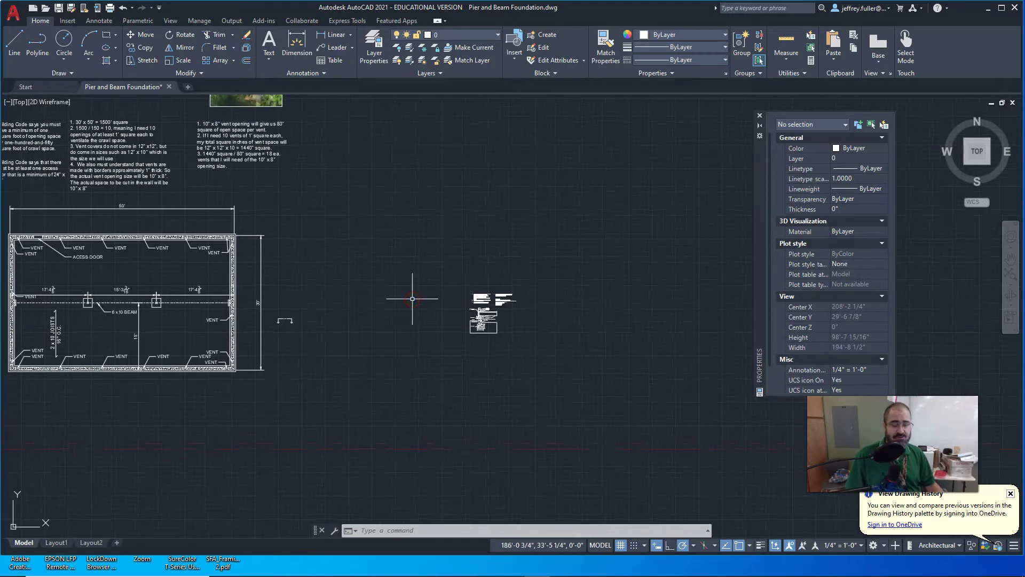
- Switch to File Explorer and open the Documents folder
{"action": "left_click", "coordinate": [273, 565]}
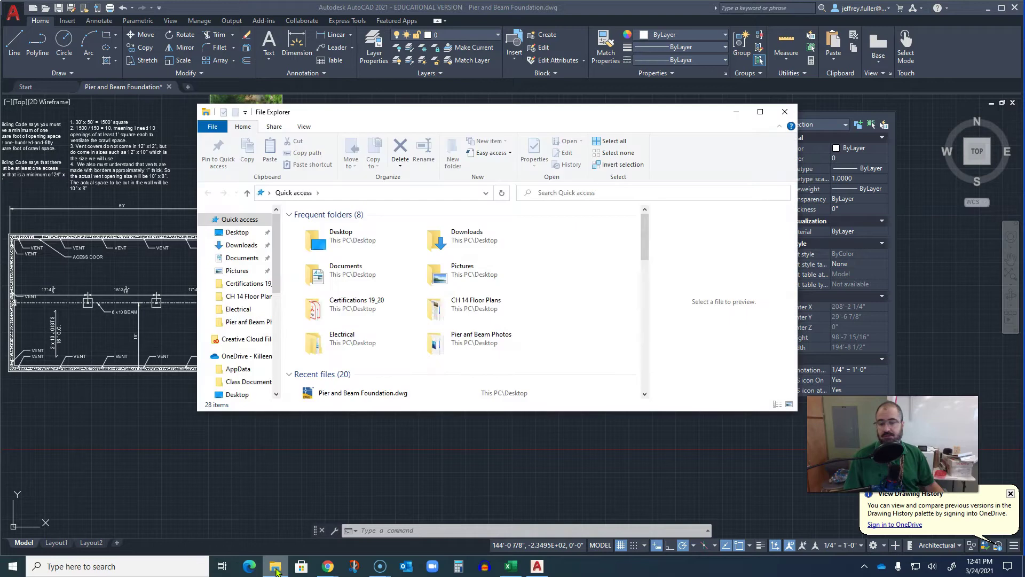
{"action": "left_click", "coordinate": [373, 266]}
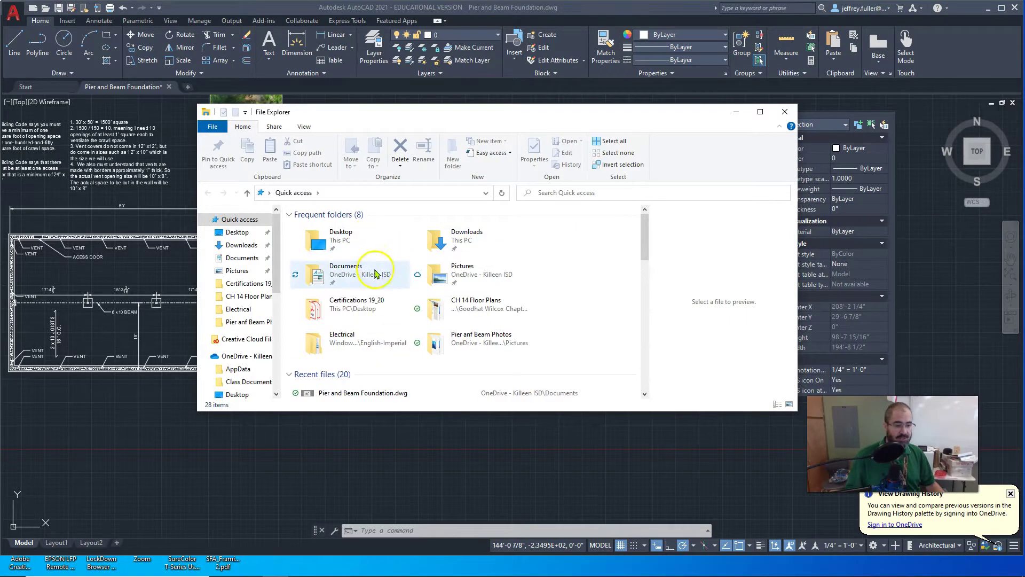
{"action": "left_click", "coordinate": [382, 312]}
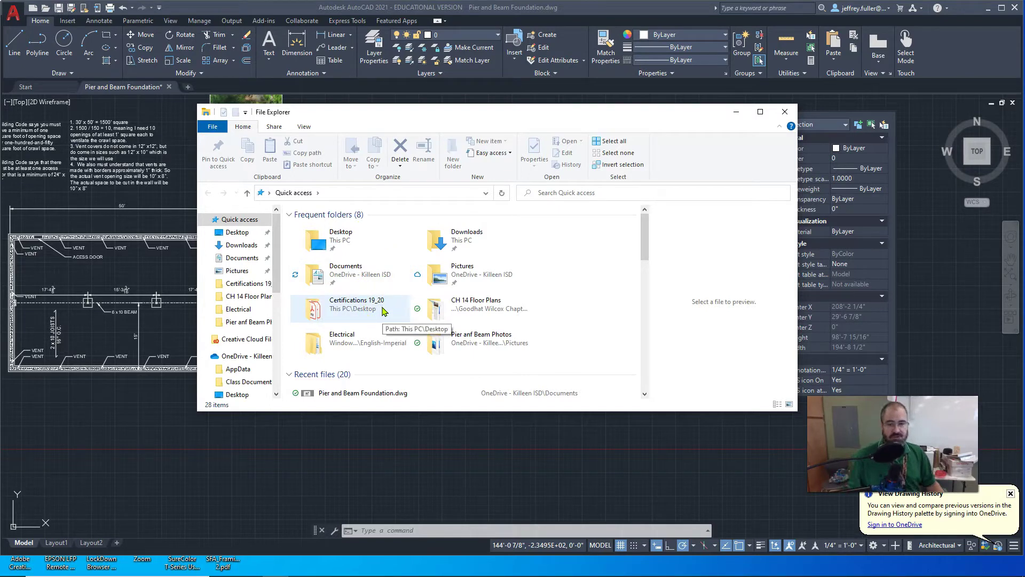
{"action": "left_click", "coordinate": [436, 300]}
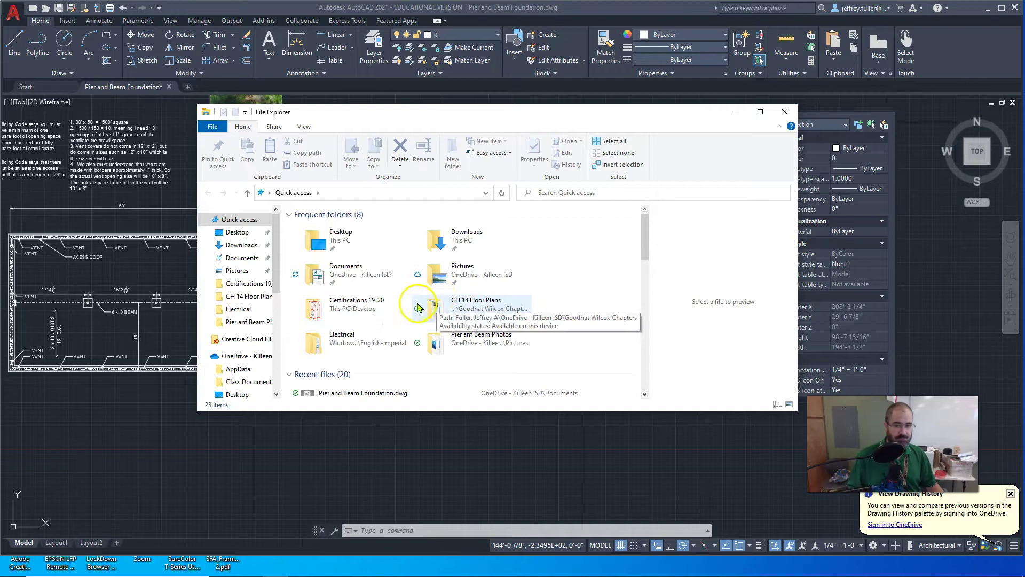
{"action": "left_click", "coordinate": [337, 273]}
{"action": "double_click", "coordinate": [335, 273]}
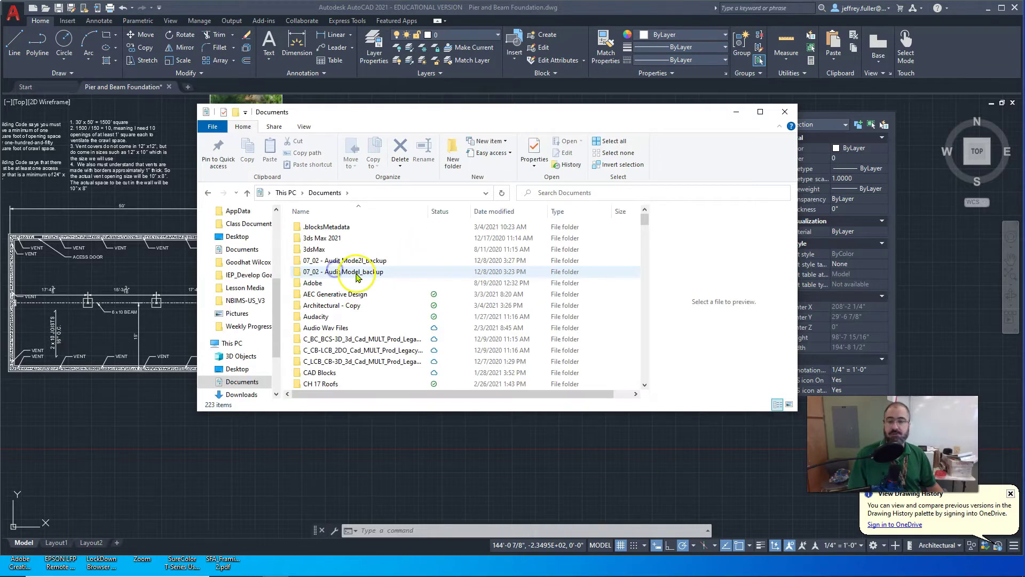
- Locate Pier and Beam Foundation.dwg, look at the file actions available for it, including Rename, and return to AutoCAD
{"action": "scroll", "coordinate": [356, 285], "scroll_direction": "down", "scroll_amount": 10}
{"action": "scroll", "coordinate": [358, 286], "scroll_direction": "down", "scroll_amount": 10}
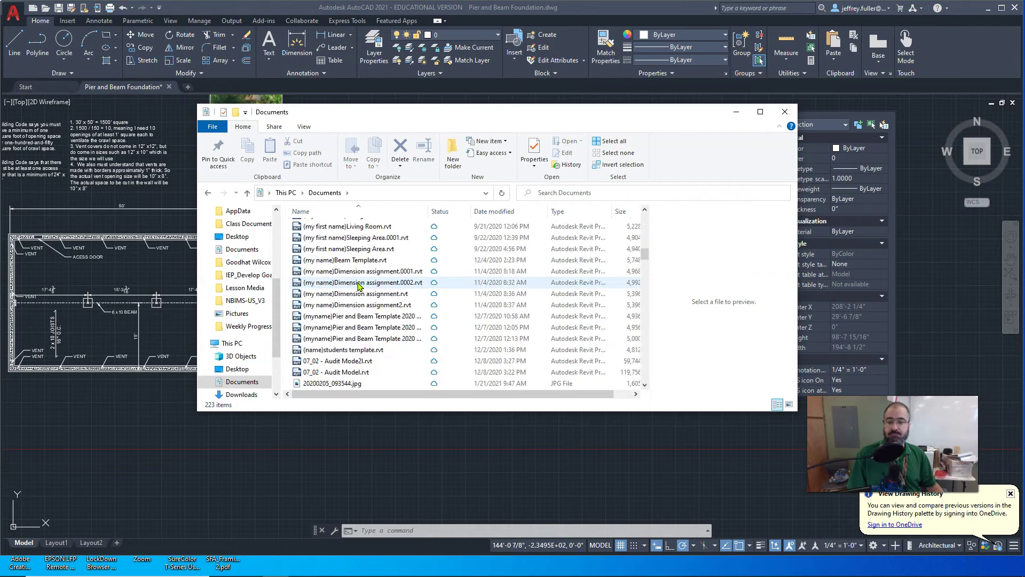
{"action": "scroll", "coordinate": [358, 286], "scroll_direction": "down", "scroll_amount": 15}
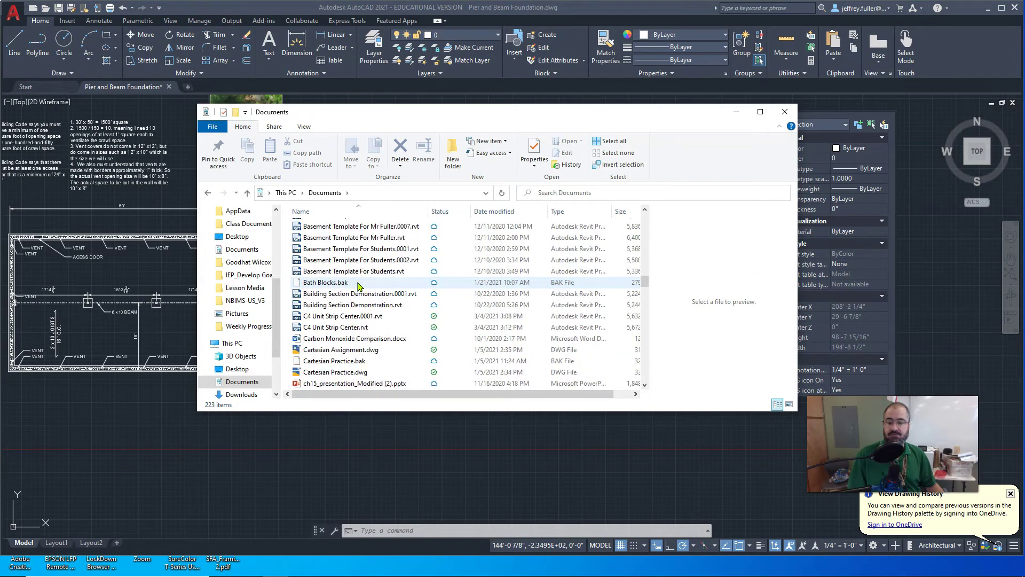
{"action": "scroll", "coordinate": [357, 286], "scroll_direction": "down", "scroll_amount": 12}
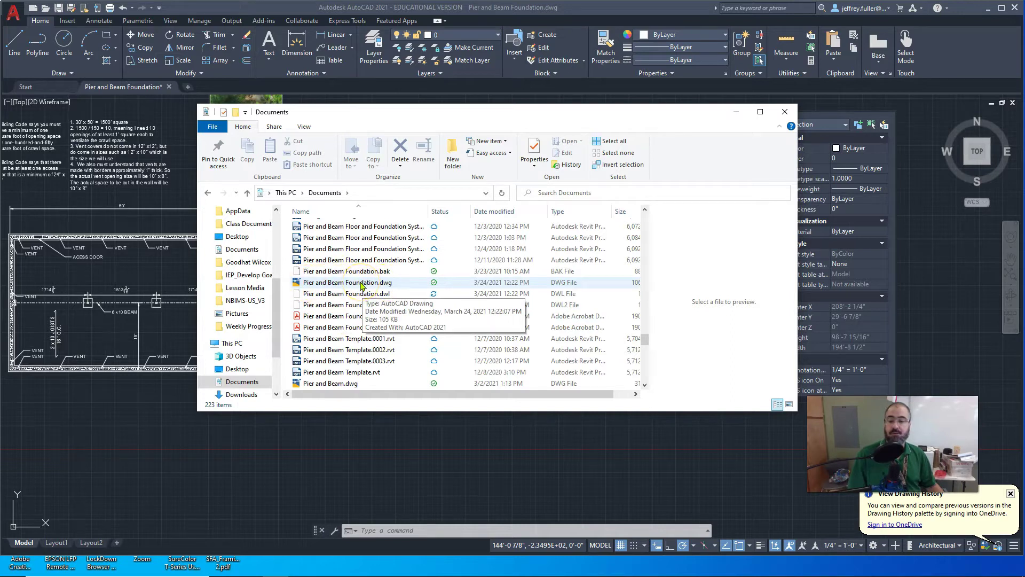
{"action": "left_click", "coordinate": [360, 284]}
{"action": "right_click", "coordinate": [361, 284]}
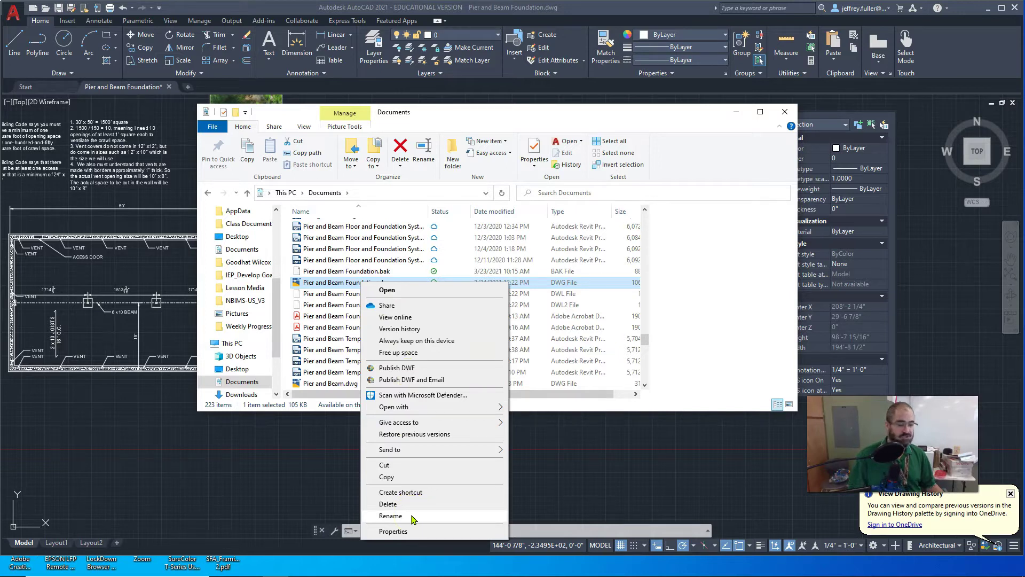
{"action": "left_click", "coordinate": [526, 498]}
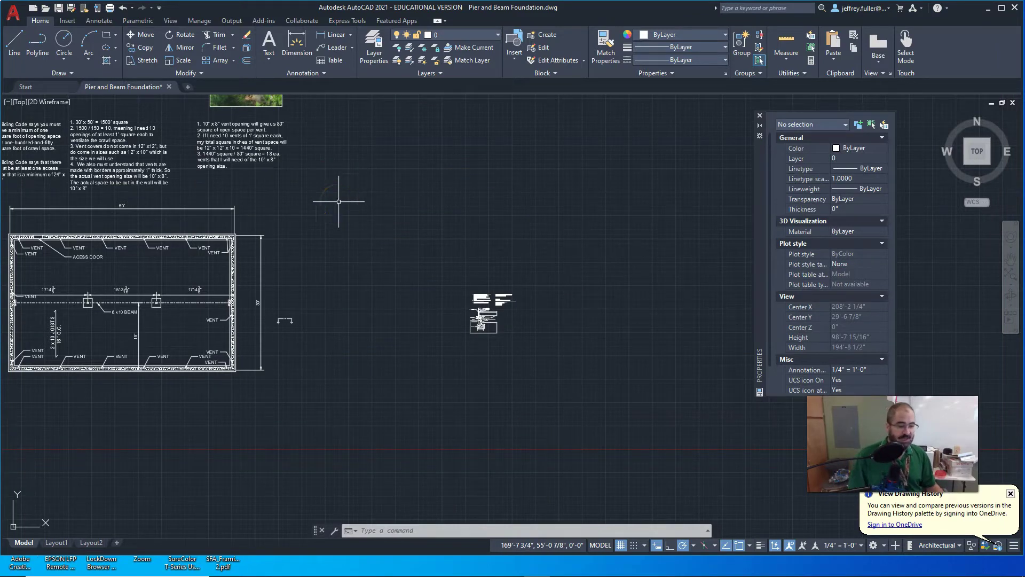
- Examine the numbered building code notes and the abbreviations above the footing section detail
{"action": "left_click", "coordinate": [341, 291]}
{"action": "left_click", "coordinate": [352, 297]}
{"action": "scroll", "coordinate": [449, 304], "scroll_direction": "up", "scroll_amount": 5}
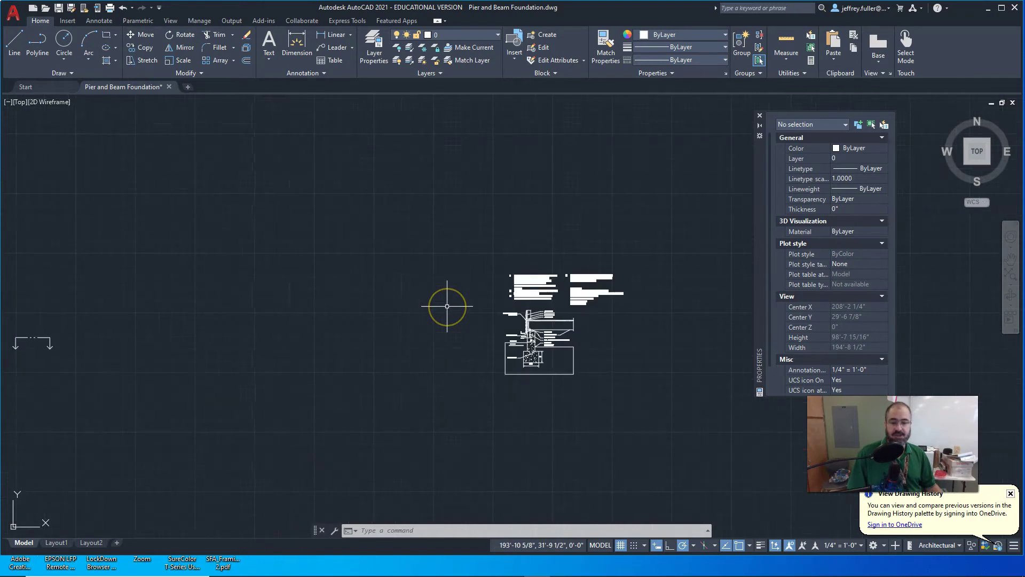
{"action": "middle_click_drag", "start_coordinate": [447, 306], "coordinate": [300, 308]}
{"action": "left_click", "coordinate": [332, 313]}
{"action": "scroll", "coordinate": [334, 312], "scroll_direction": "up", "scroll_amount": 2}
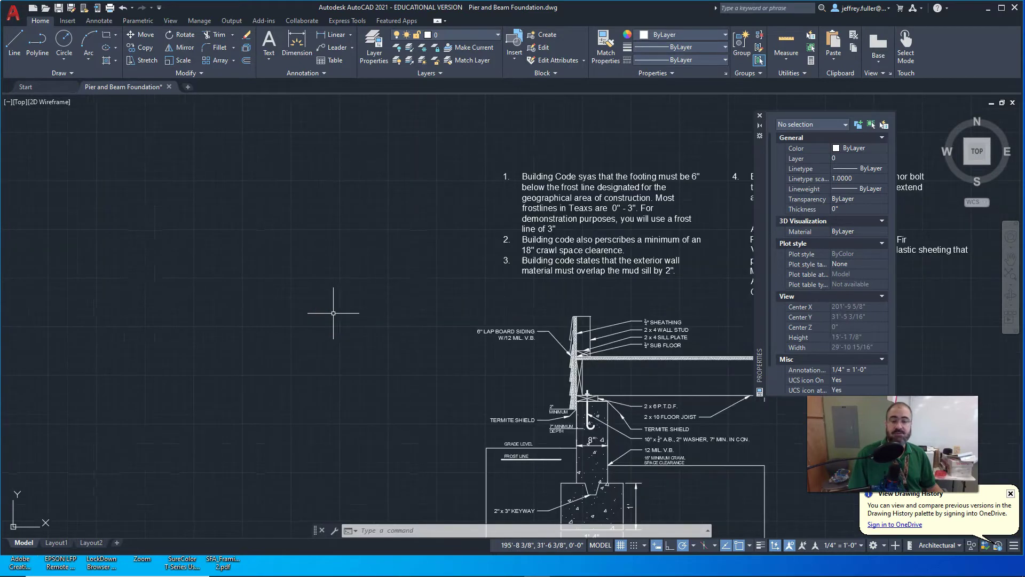
{"action": "scroll", "coordinate": [328, 314], "scroll_direction": "down", "scroll_amount": 3}
{"action": "middle_click_drag", "start_coordinate": [327, 313], "coordinate": [217, 290]}
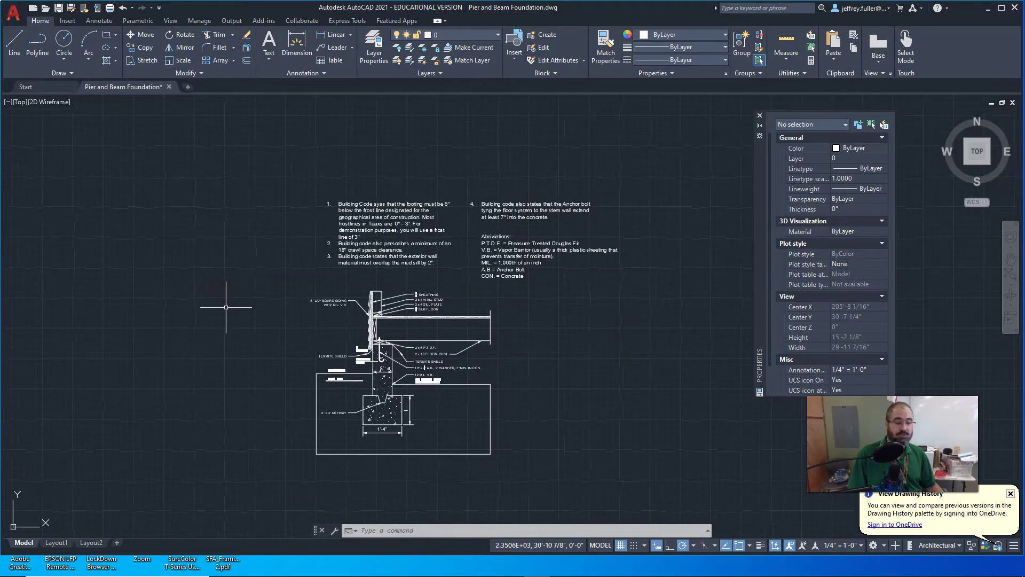
{"action": "scroll", "coordinate": [270, 263], "scroll_direction": "up", "scroll_amount": 3}
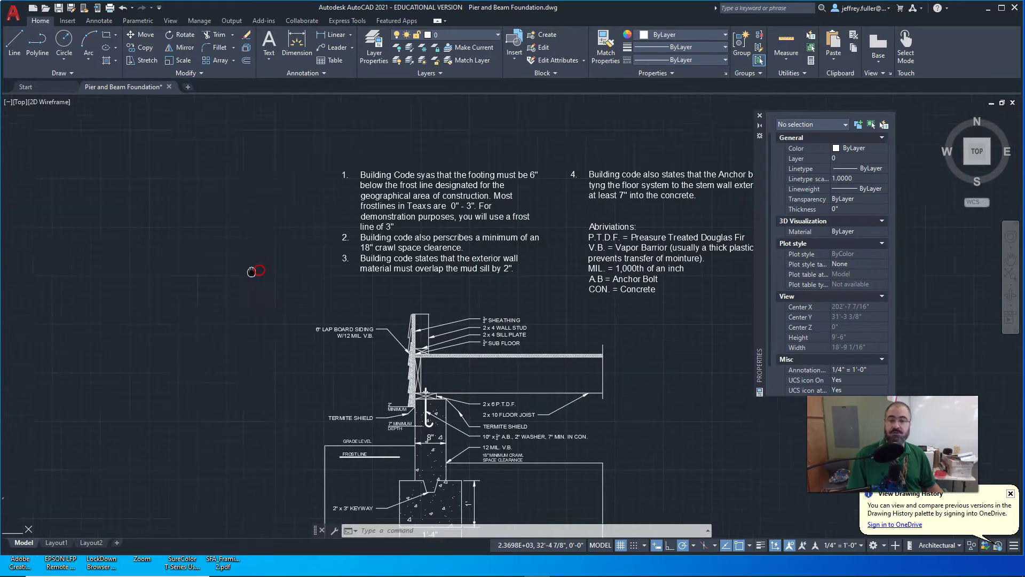
{"action": "middle_click_drag", "start_coordinate": [270, 263], "coordinate": [147, 366]}
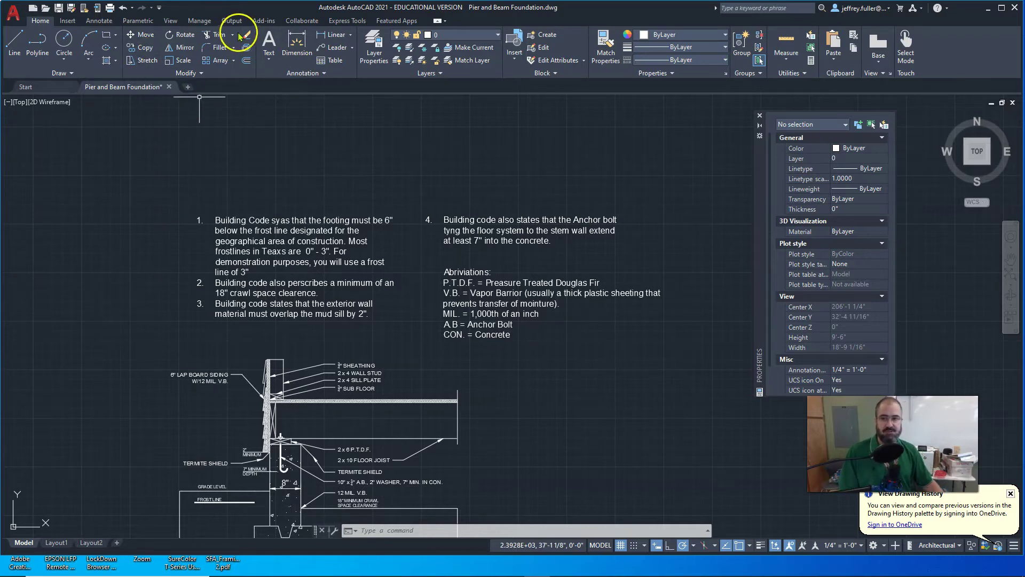
- Examine the section cutting-line symbol between the foundation plan and the footing detail
{"action": "left_click", "coordinate": [268, 45]}
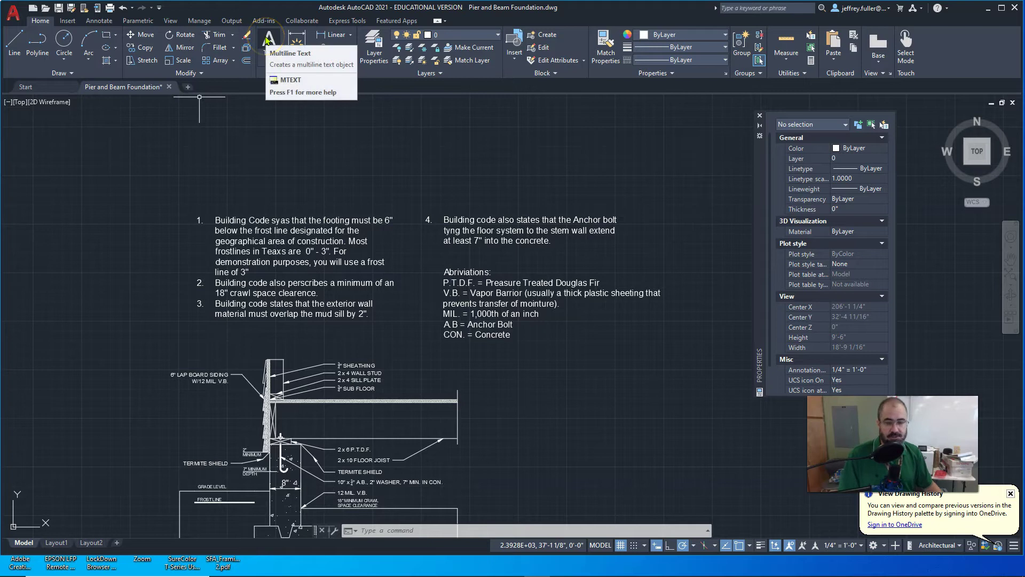
{"action": "scroll", "coordinate": [321, 157], "scroll_direction": "down", "scroll_amount": 3}
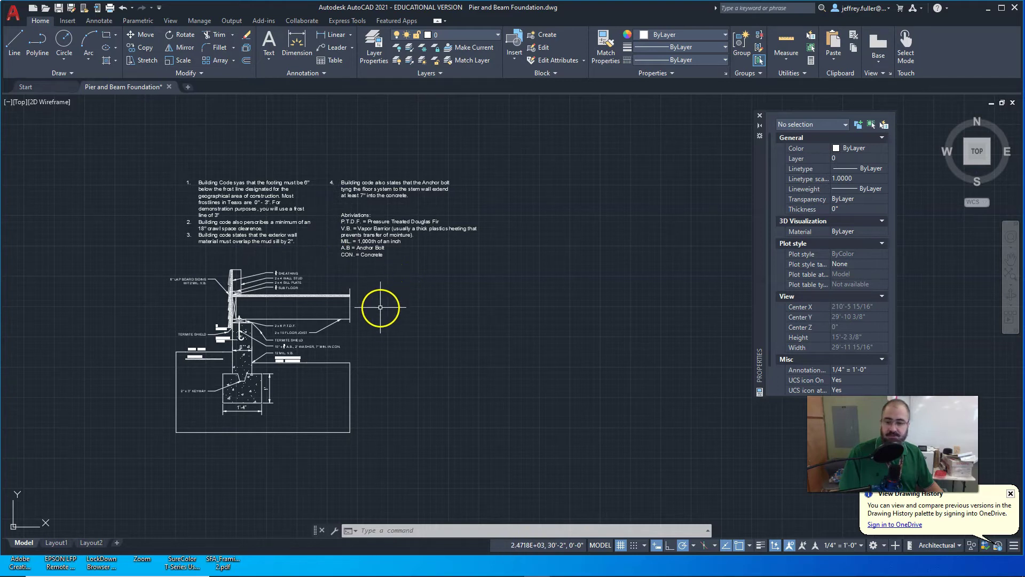
{"action": "scroll", "coordinate": [396, 321], "scroll_direction": "down", "scroll_amount": 2}
{"action": "middle_click_drag", "start_coordinate": [396, 322], "coordinate": [670, 344]}
{"action": "scroll", "coordinate": [480, 359], "scroll_direction": "down", "scroll_amount": 5}
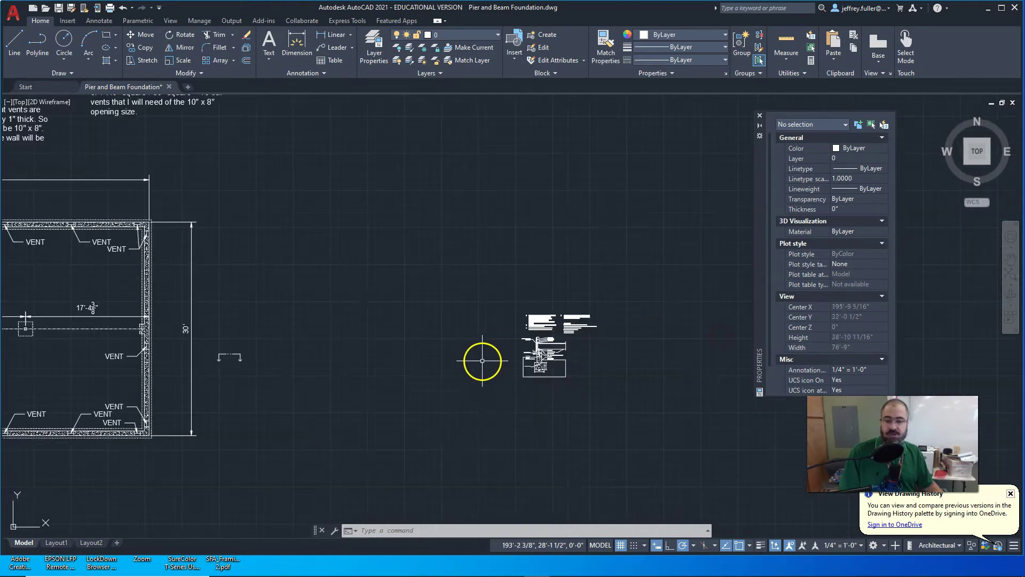
{"action": "middle_click_drag", "start_coordinate": [288, 385], "coordinate": [447, 379]}
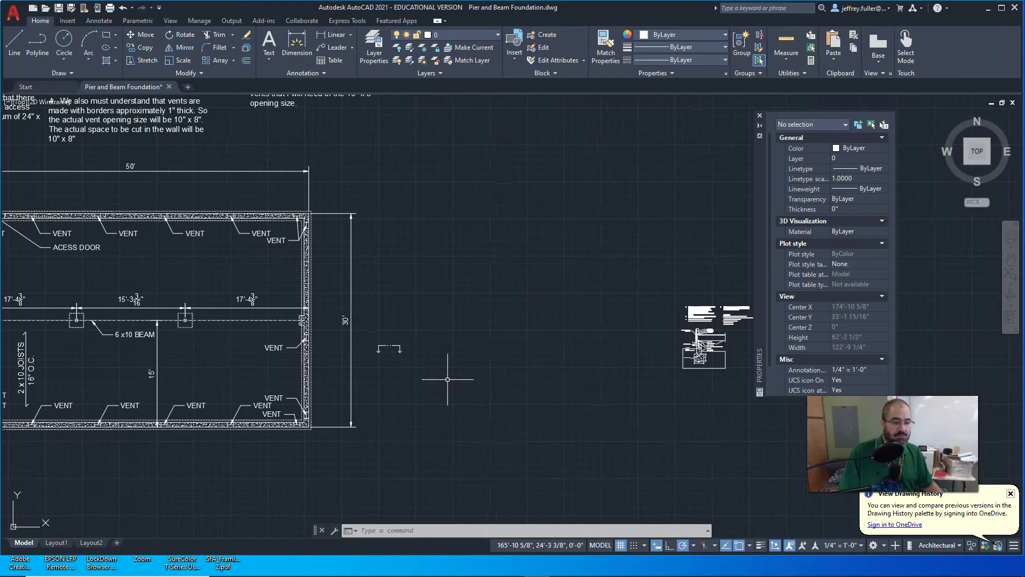
{"action": "scroll", "coordinate": [449, 355], "scroll_direction": "up", "scroll_amount": 4}
{"action": "mouse_move", "coordinate": [389, 366]}
{"action": "middle_mouse_down"}
{"action": "mouse_move", "coordinate": [400, 309]}
{"action": "mouse_move", "coordinate": [432, 295]}
{"action": "middle_mouse_up"}
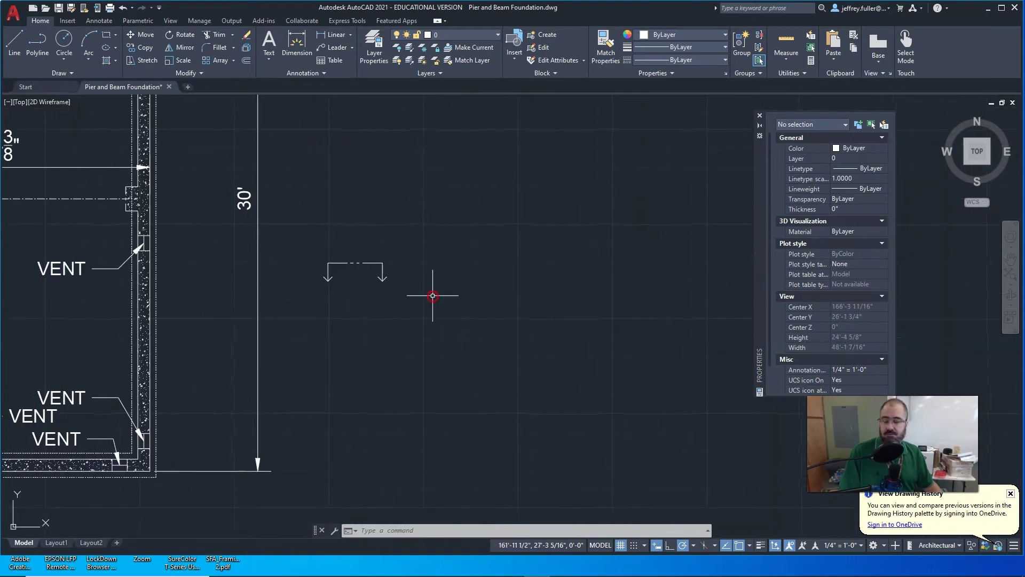
{"action": "scroll", "coordinate": [357, 295], "scroll_direction": "up", "scroll_amount": 2}
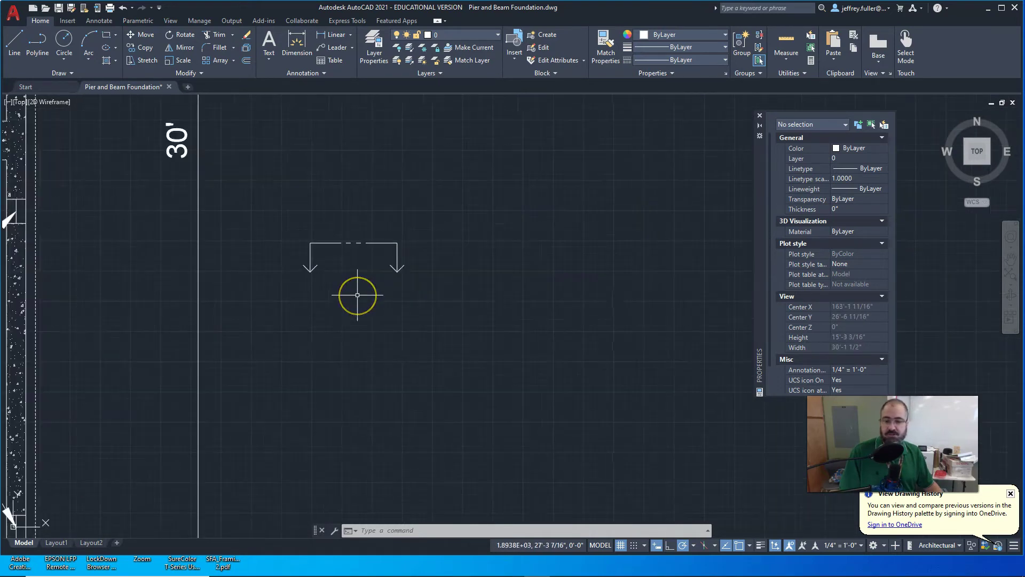
- Add the multiline text "A" just below the left arrowhead of the section cutting-line symbol
{"action": "scroll", "coordinate": [362, 264], "scroll_direction": "up", "scroll_amount": 2}
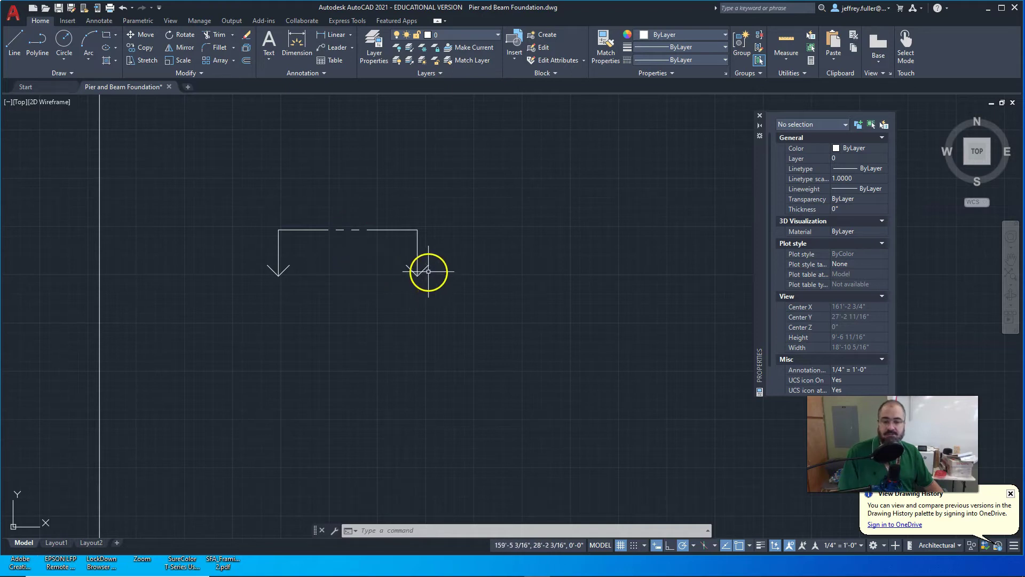
{"action": "scroll", "coordinate": [380, 293], "scroll_direction": "down", "scroll_amount": 2}
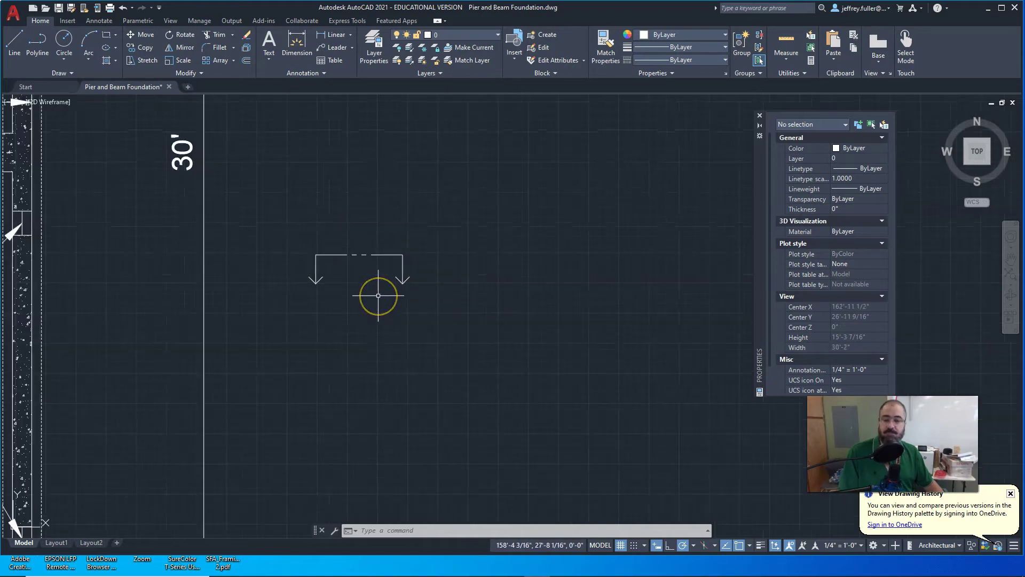
{"action": "scroll", "coordinate": [417, 318], "scroll_direction": "up", "scroll_amount": 2}
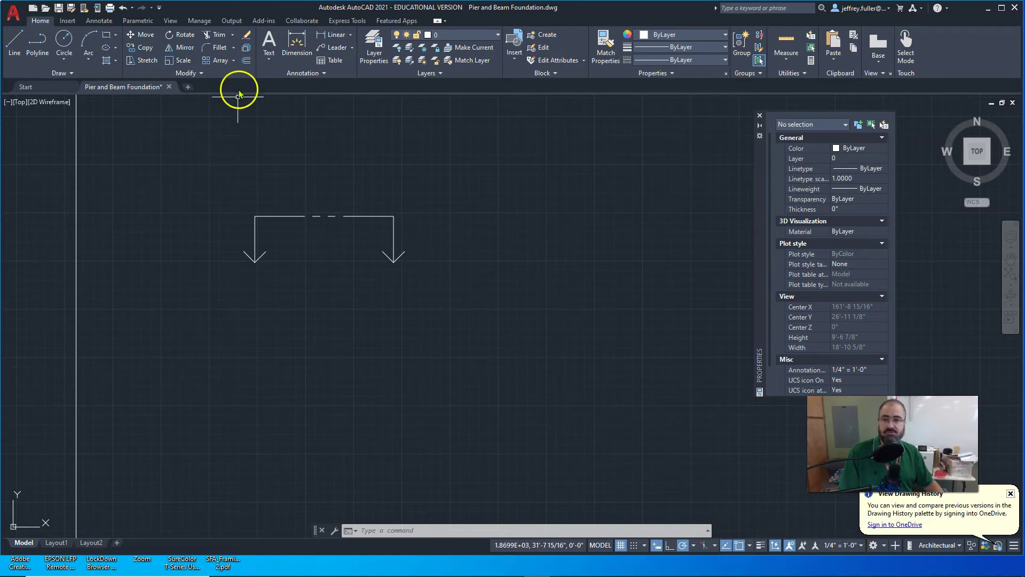
{"action": "left_click", "coordinate": [268, 40]}
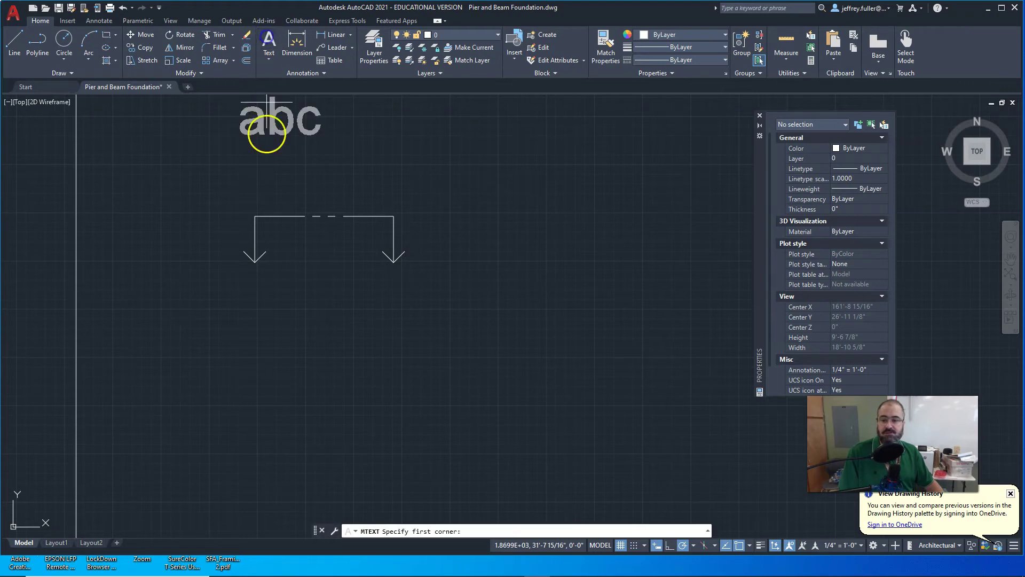
{"action": "left_click", "coordinate": [251, 269]}
{"action": "left_click", "coordinate": [331, 332]}
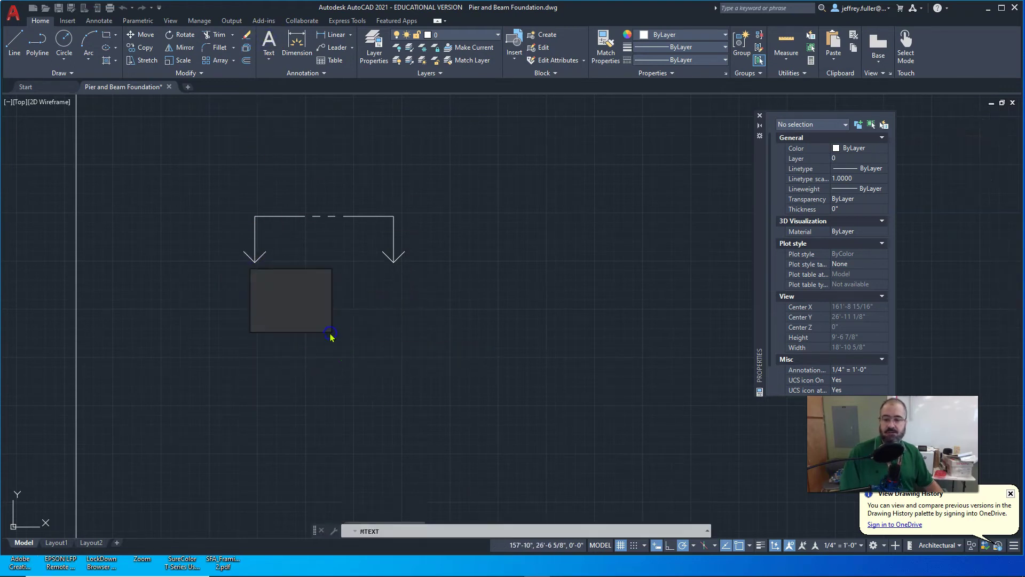
{"action": "type", "text": "A"}
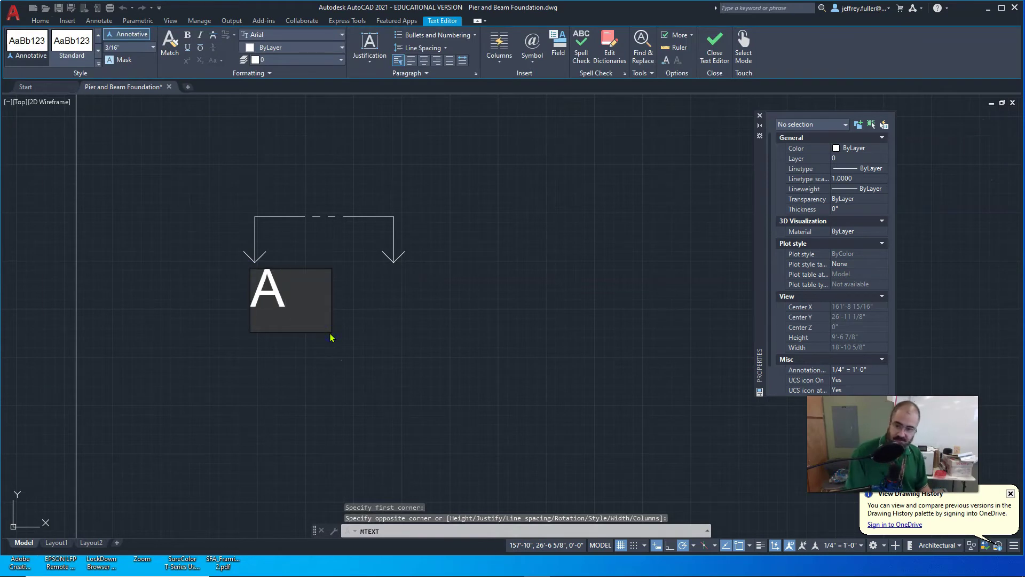
{"action": "left_click", "coordinate": [336, 366]}
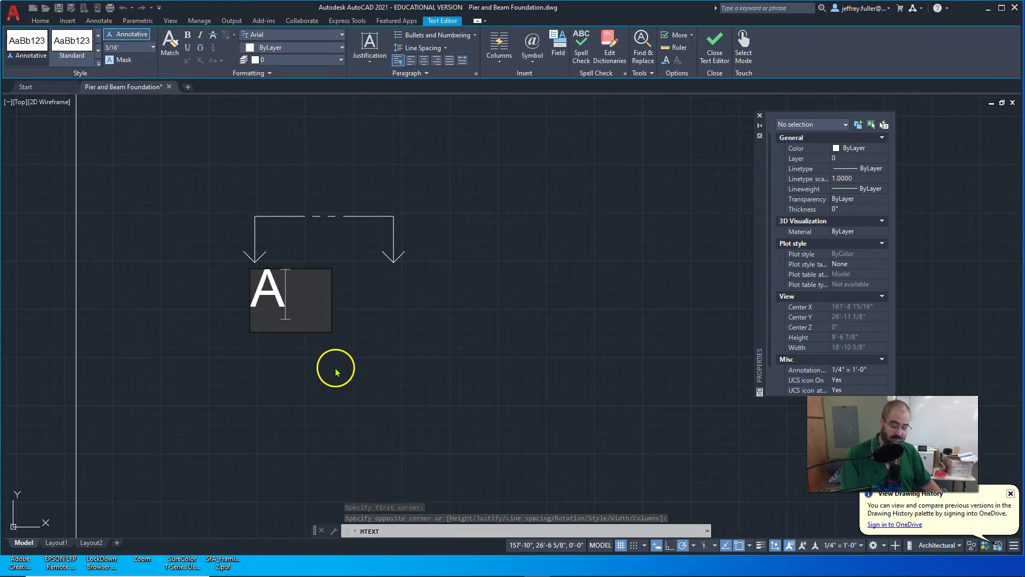
{"action": "key", "text": "Escape"}
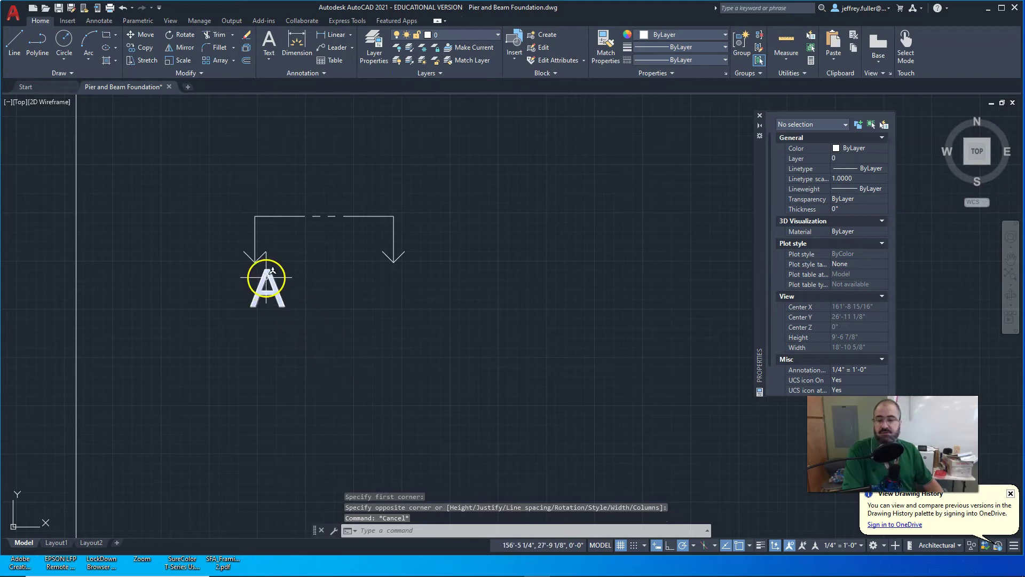
- Shift the letter A slightly left so it sits centred beneath the symbol's left arrowhead
{"action": "left_click", "coordinate": [266, 279]}
{"action": "left_click", "coordinate": [250, 269]}
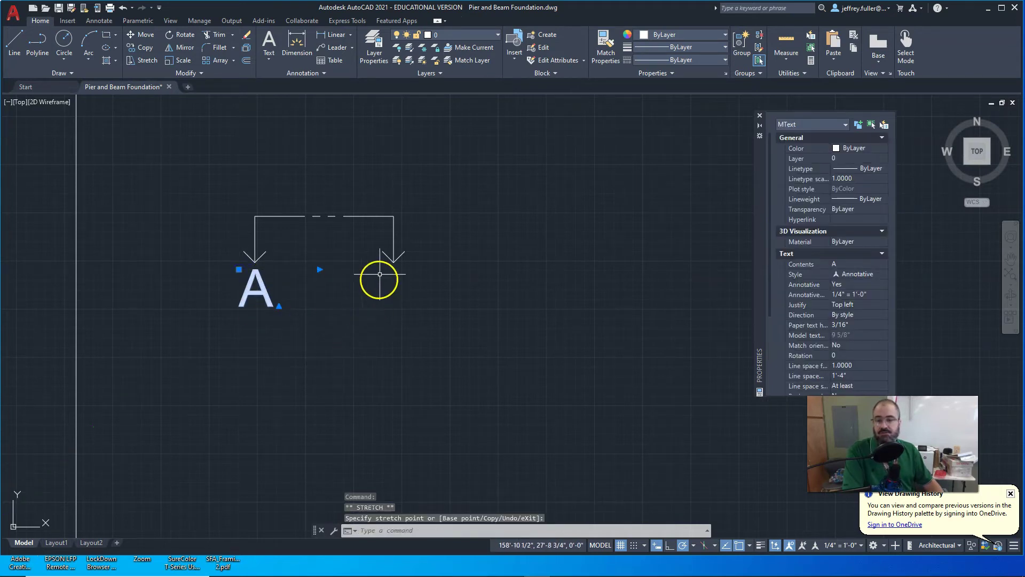
{"action": "key", "text": "Escape"}
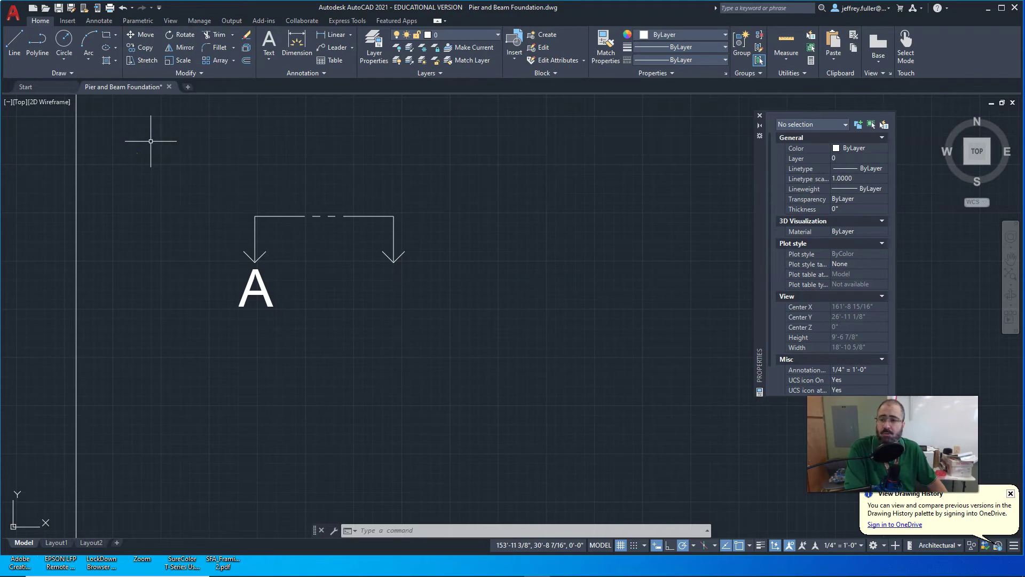
- Copy the letter A horizontally so a second A sits beneath the symbol's right arrowhead
{"action": "left_click", "coordinate": [261, 289]}
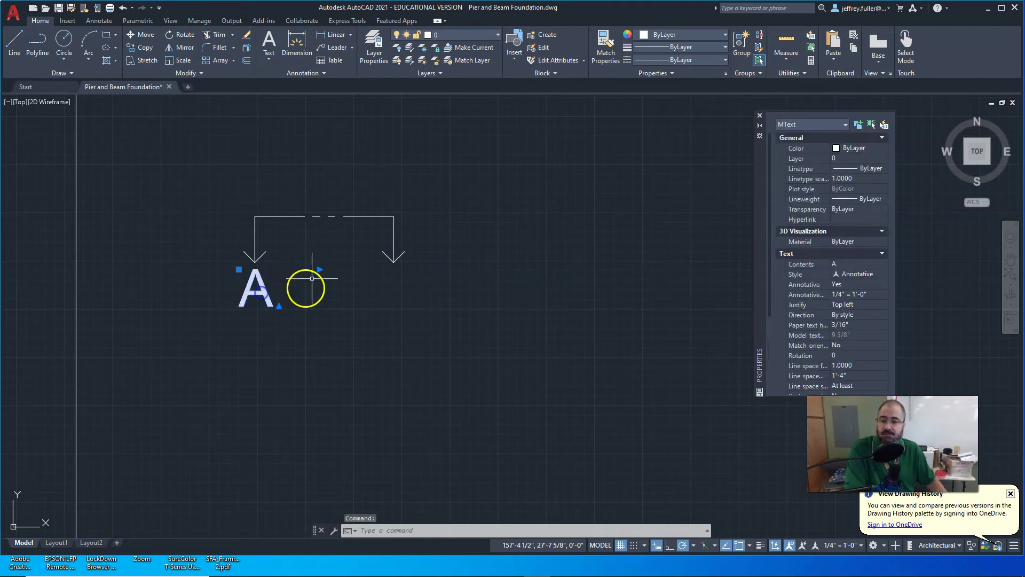
{"action": "left_click", "coordinate": [146, 48]}
{"action": "left_click", "coordinate": [239, 303]}
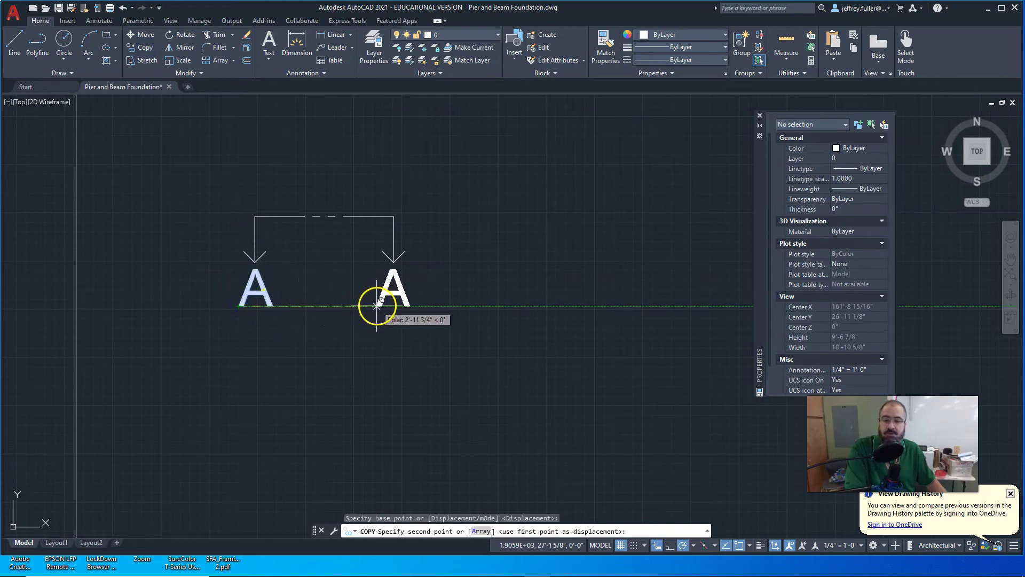
{"action": "left_click", "coordinate": [377, 305]}
{"action": "key", "text": "Escape"}
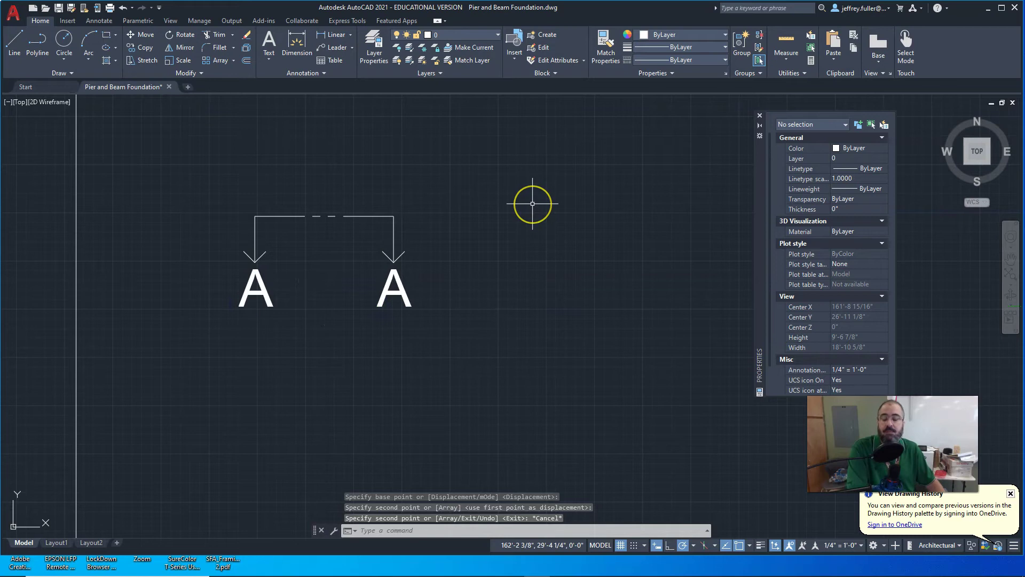
- Group the whole section cutting-line symbol together with its two A labels
{"action": "scroll", "coordinate": [531, 204], "scroll_direction": "down", "scroll_amount": 2}
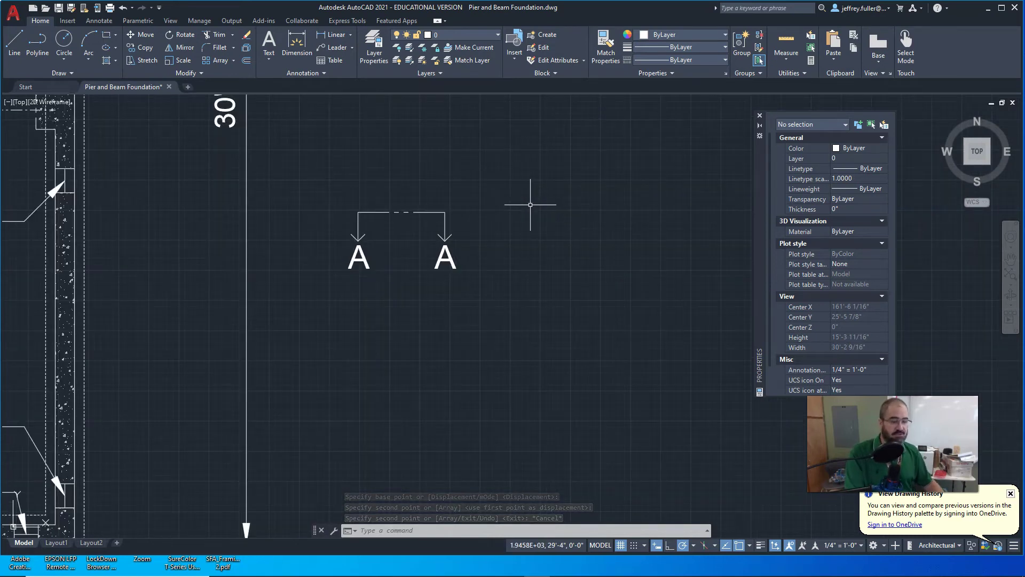
{"action": "left_click", "coordinate": [526, 230]}
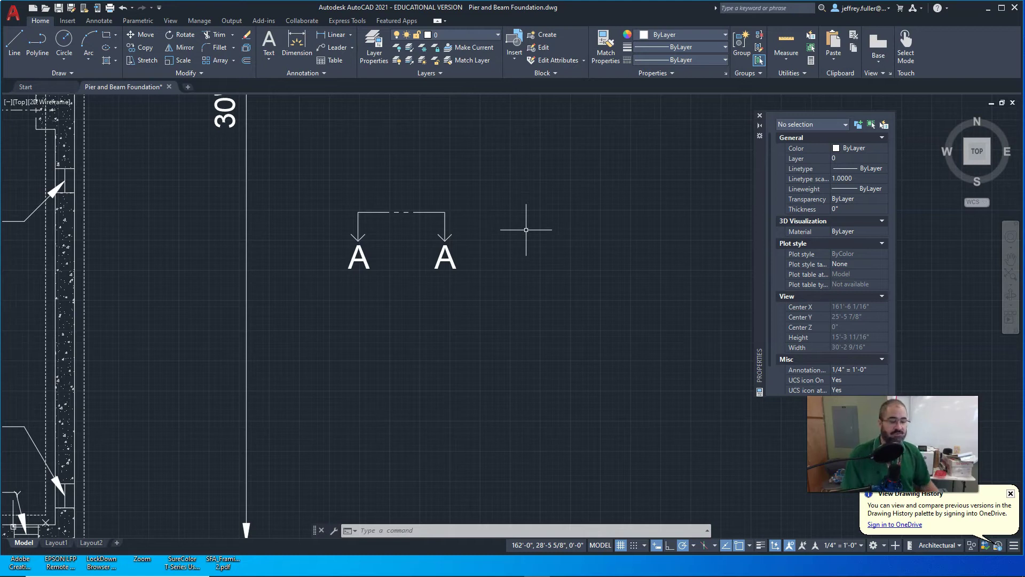
{"action": "left_click", "coordinate": [512, 197]}
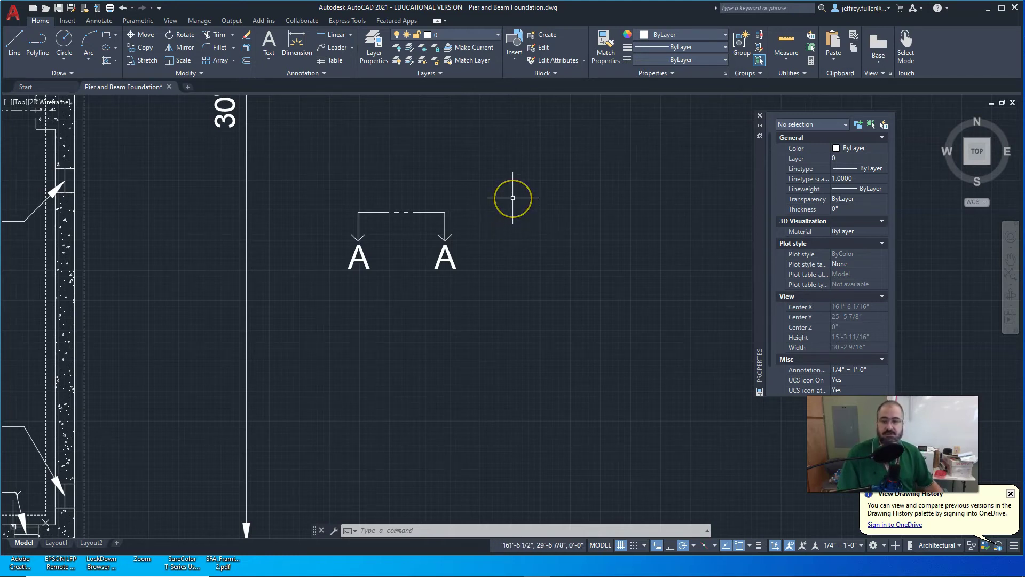
{"action": "left_click", "coordinate": [511, 203]}
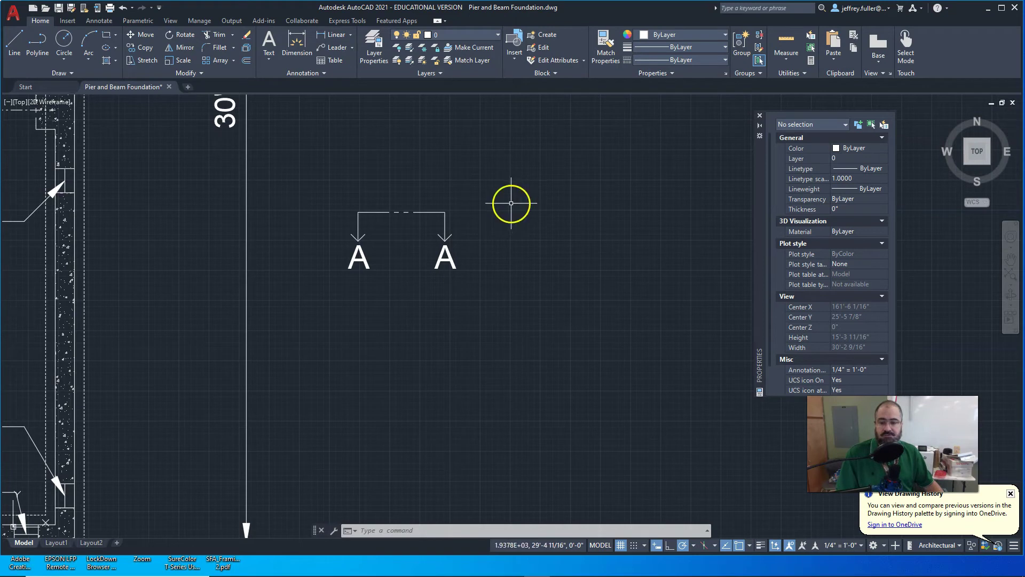
{"action": "left_click", "coordinate": [483, 201]}
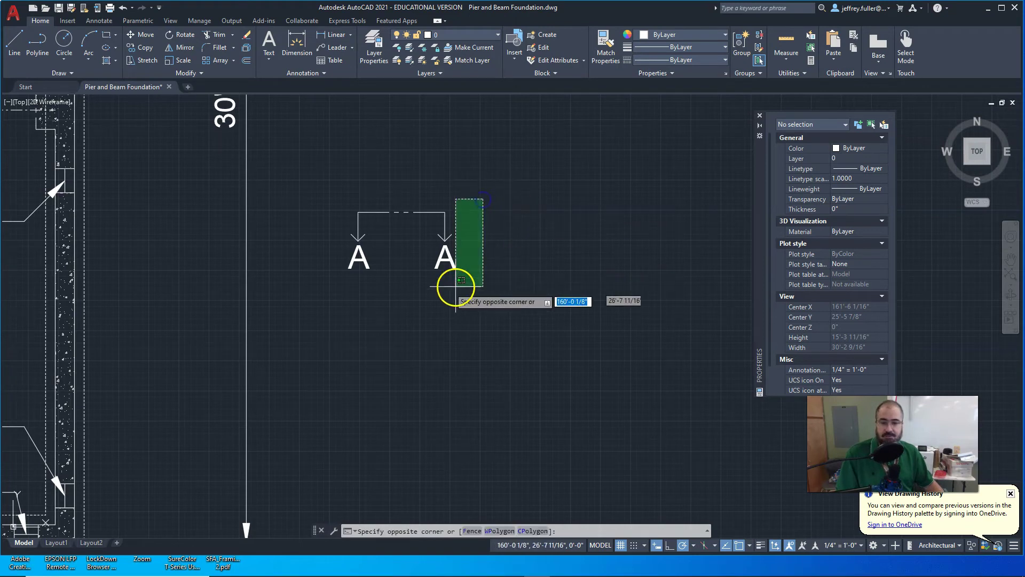
{"action": "left_click", "coordinate": [327, 291]}
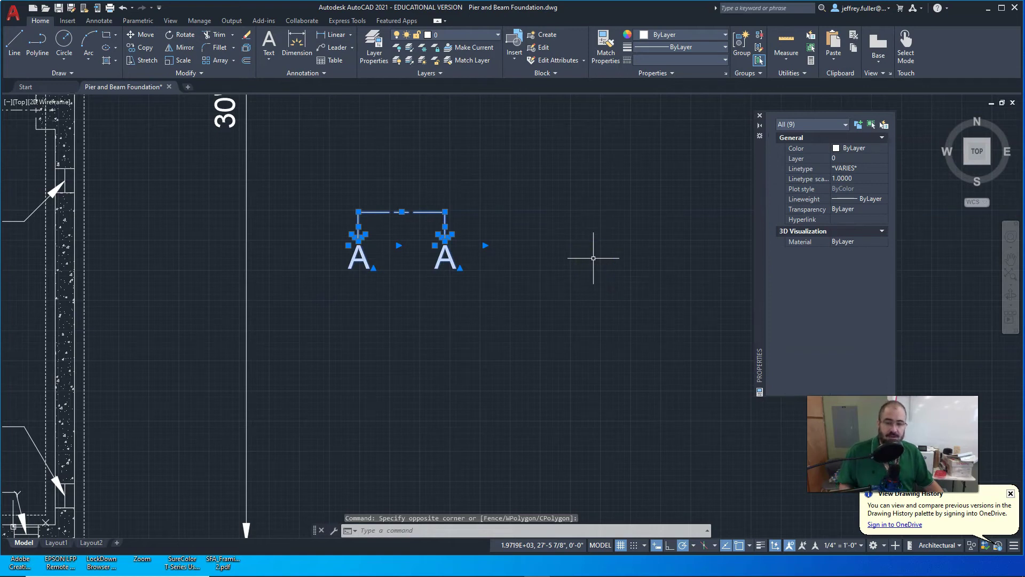
{"action": "left_click", "coordinate": [551, 213]}
{"action": "left_click", "coordinate": [366, 255]}
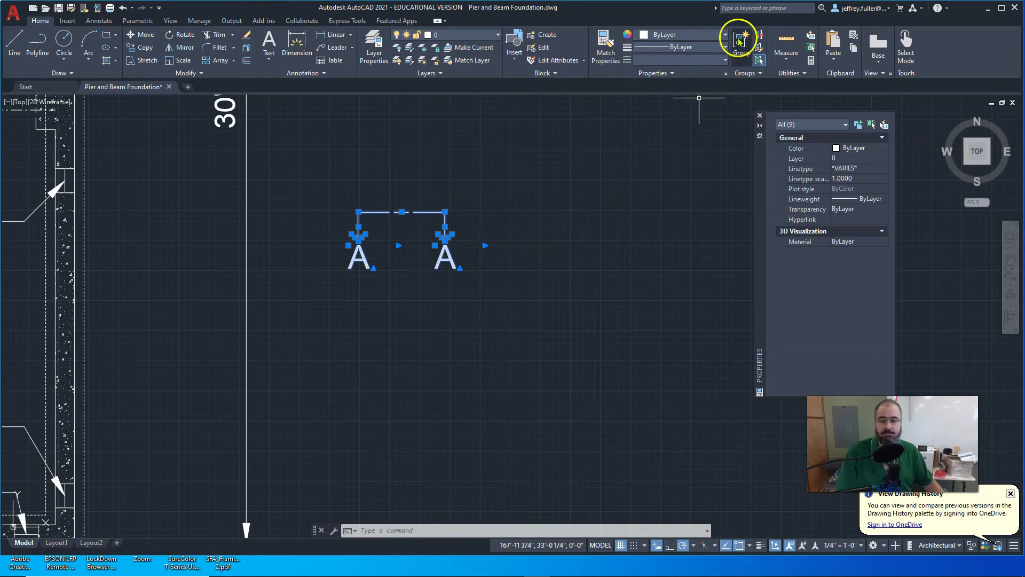
{"action": "left_click", "coordinate": [740, 41]}
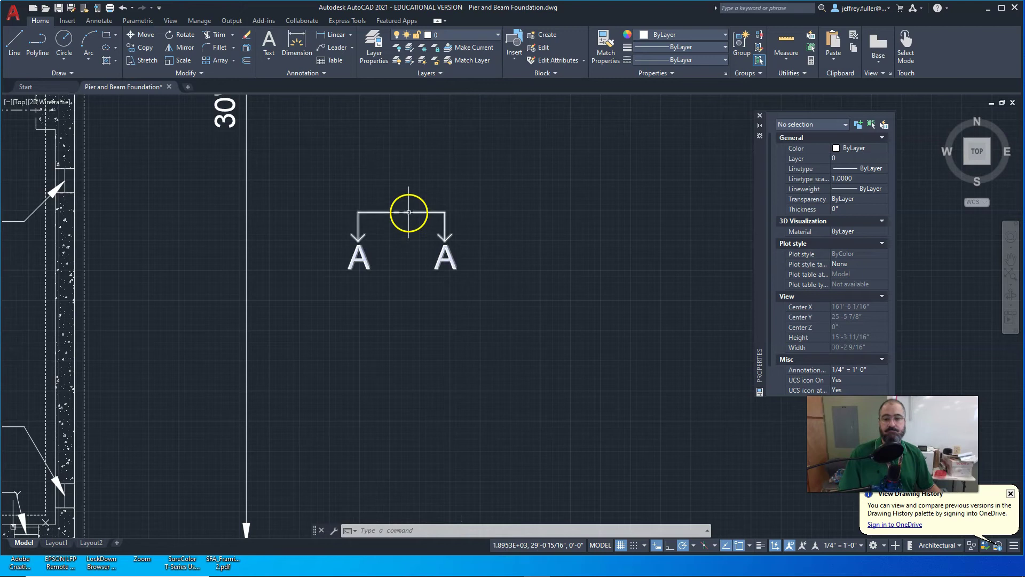
- Move the grouped section symbol onto the foundation plan's right wall, so the cutting line crosses the wall
{"action": "left_click", "coordinate": [415, 235]}
{"action": "left_click", "coordinate": [416, 240]}
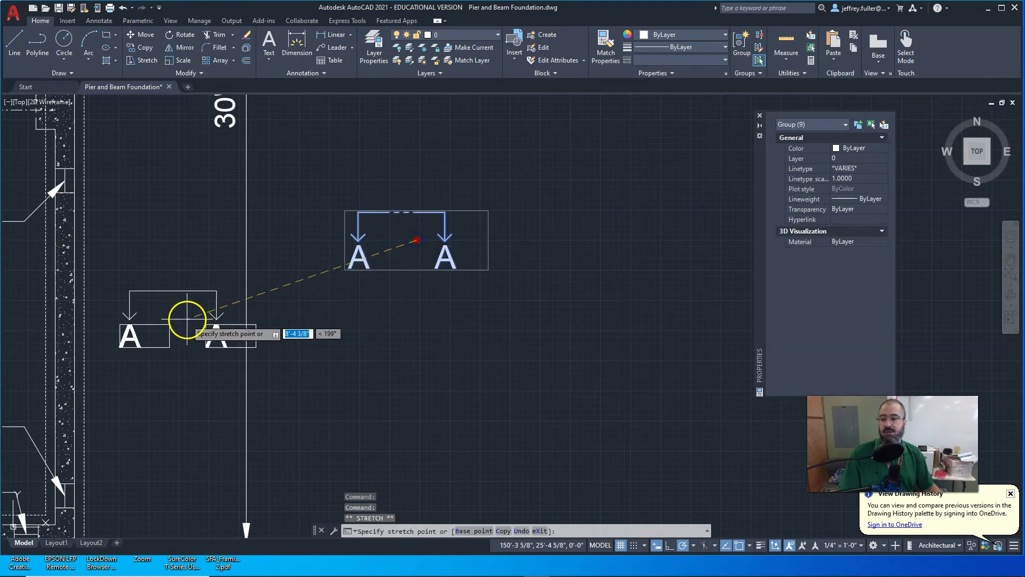
{"action": "middle_click_drag", "start_coordinate": [183, 321], "coordinate": [425, 265]}
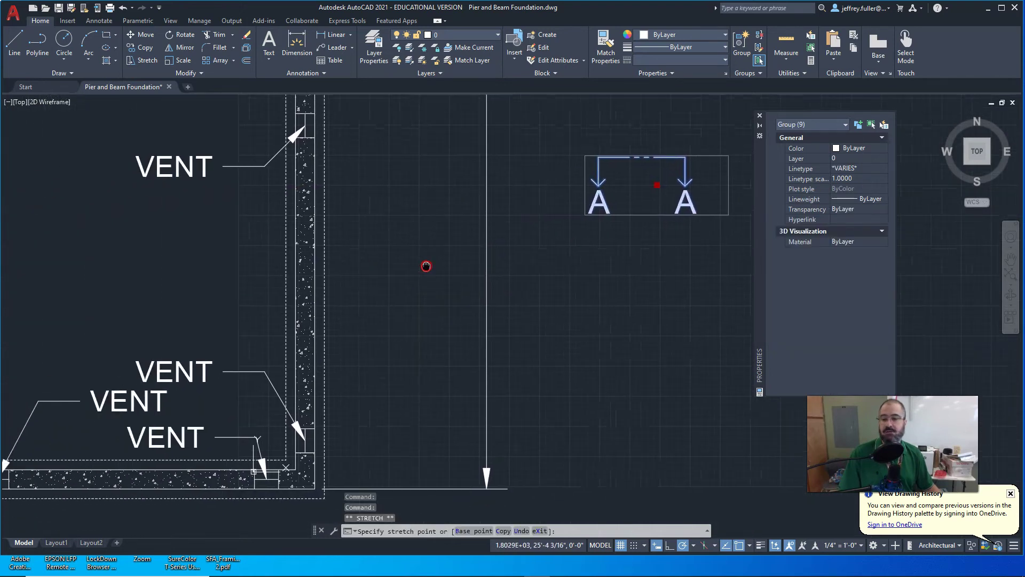
{"action": "left_click", "coordinate": [316, 256]}
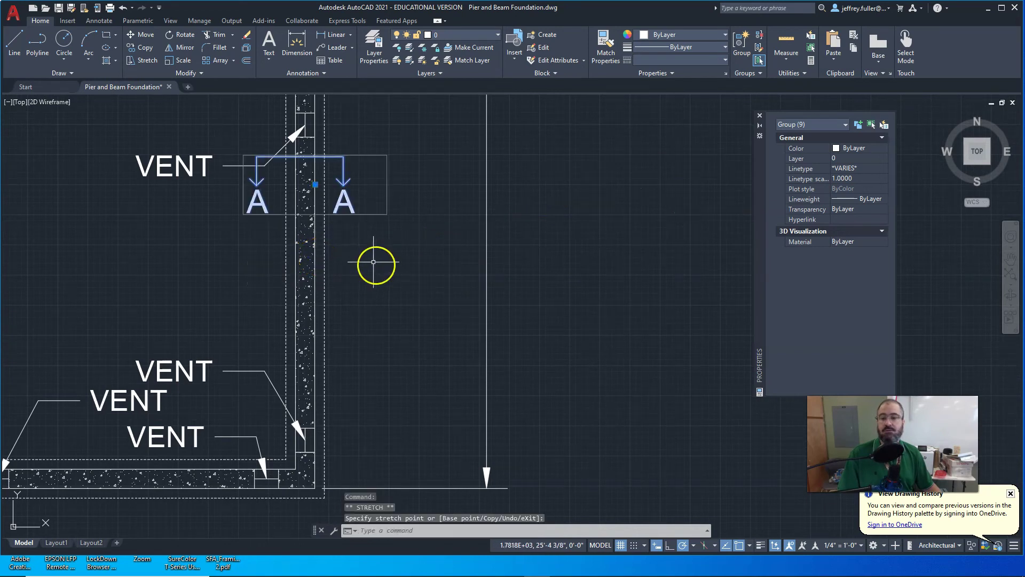
{"action": "key", "text": "Escape"}
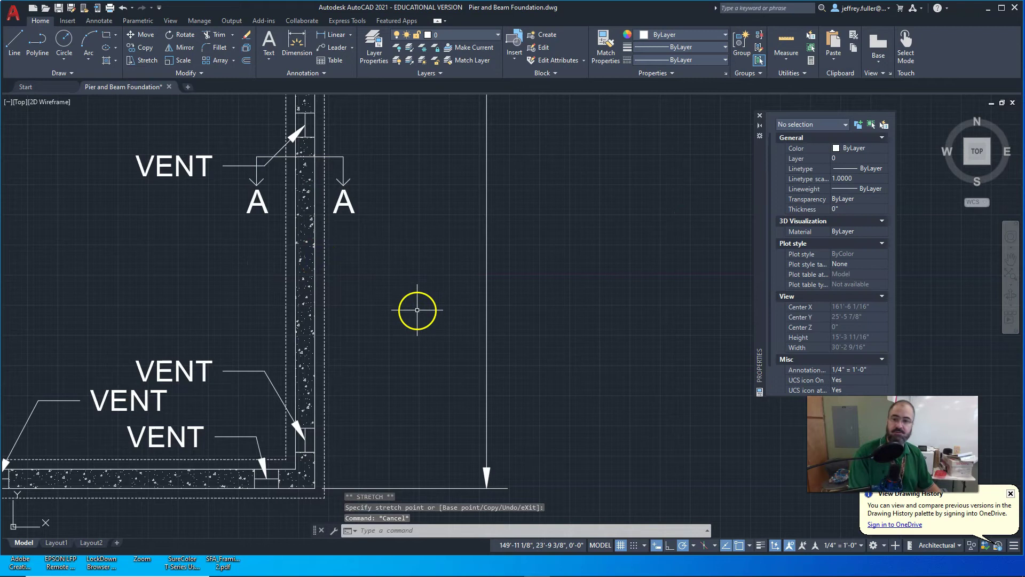
- Try to move the section symbol down the right wall, away from the upper VENT leader
{"action": "middle_click_drag", "start_coordinate": [428, 302], "coordinate": [458, 372]}
{"action": "left_click", "coordinate": [348, 230]}
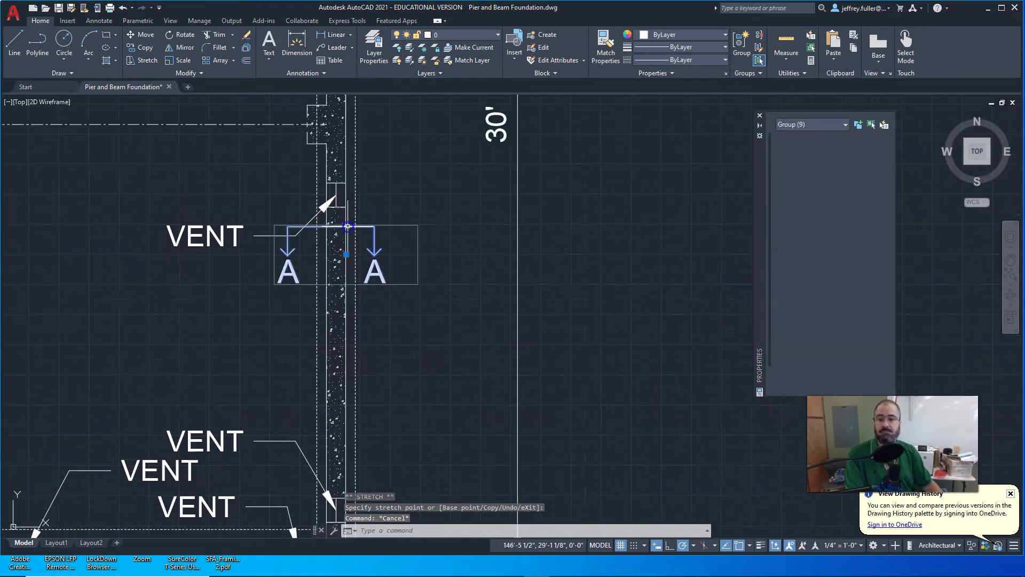
{"action": "left_click", "coordinate": [345, 253]}
{"action": "key", "text": "Escape"}
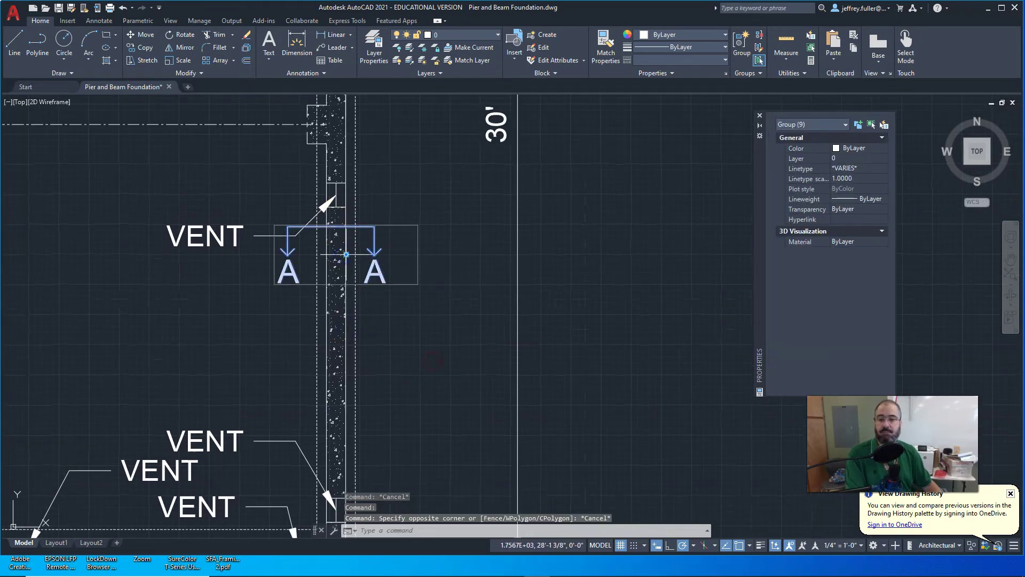
{"action": "left_click", "coordinate": [346, 255]}
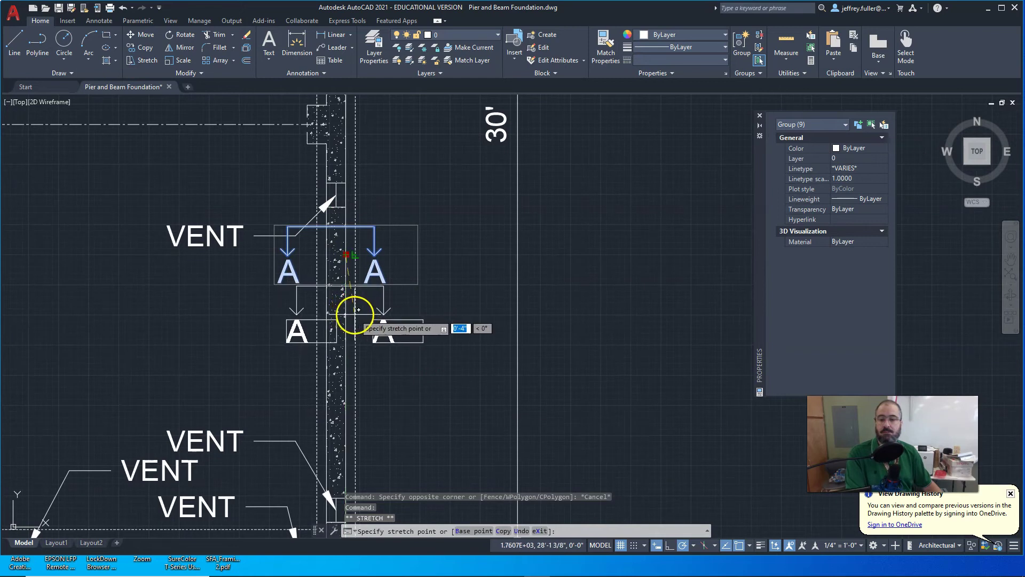
{"action": "left_click", "coordinate": [350, 319]}
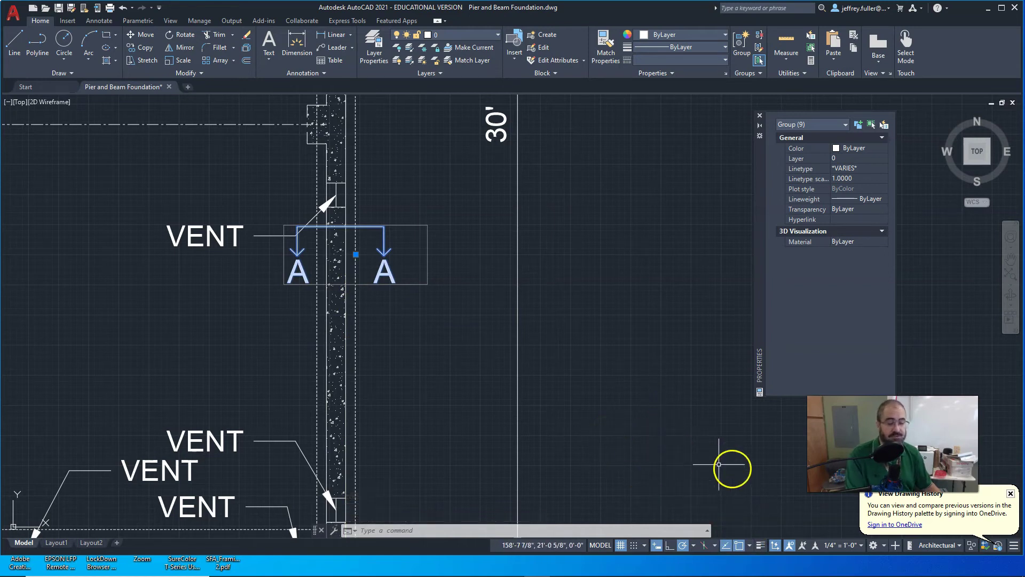
- Turn object snap off, move the section symbol down the right wall between the two vent leaders, and turn object snap back on
{"action": "left_click", "coordinate": [739, 545]}
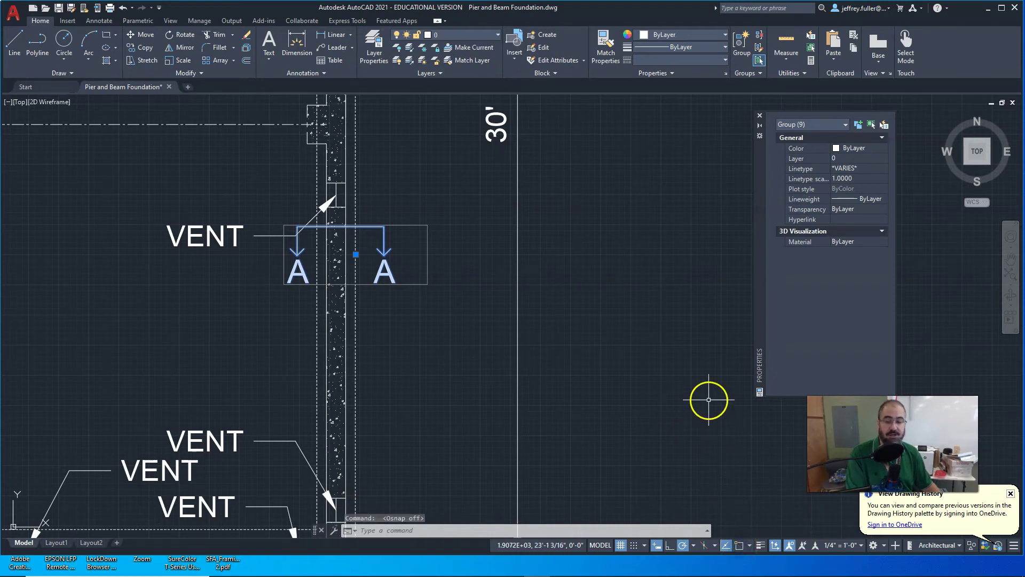
{"action": "left_click_drag", "start_coordinate": [356, 254], "coordinate": [348, 345]}
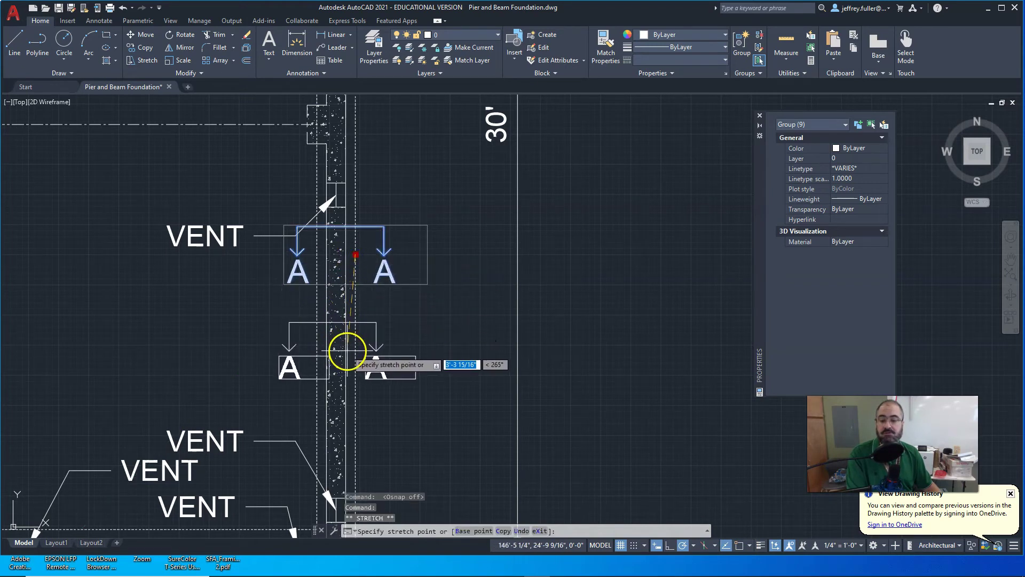
{"action": "left_click", "coordinate": [346, 350]}
{"action": "key", "text": "Escape"}
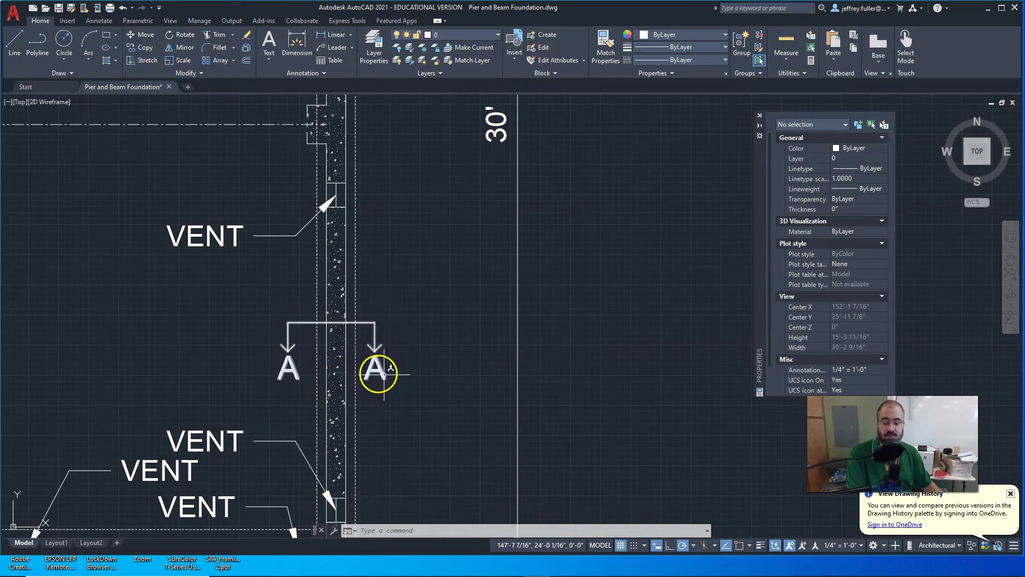
{"action": "left_click", "coordinate": [780, 544]}
- Examine the footing section detail and the building code notes and abbreviations above it
{"action": "scroll", "coordinate": [664, 384], "scroll_direction": "down", "scroll_amount": 4}
{"action": "middle_click_drag", "start_coordinate": [677, 402], "coordinate": [8, 354]}
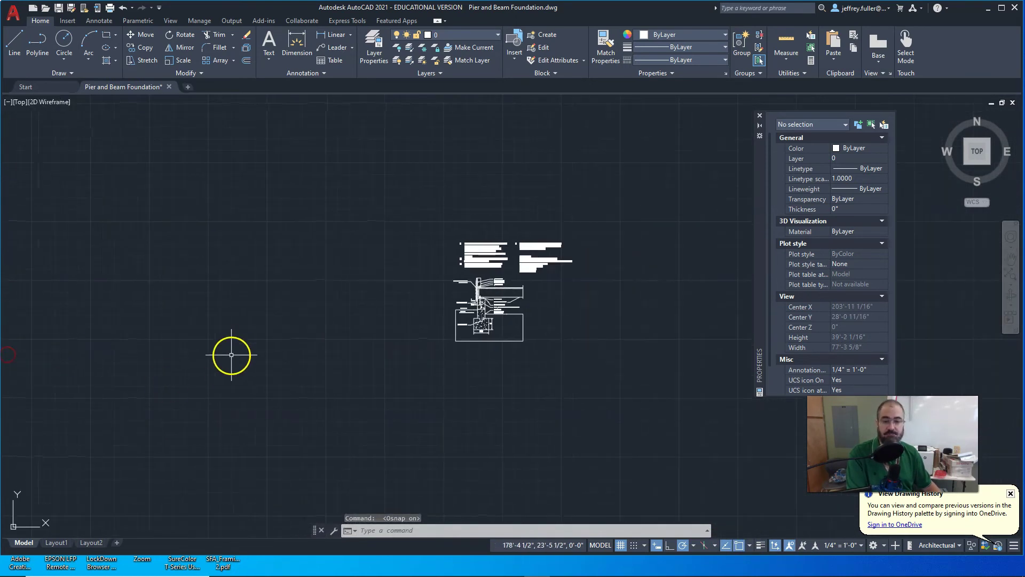
{"action": "scroll", "coordinate": [239, 354], "scroll_direction": "up", "scroll_amount": 2}
{"action": "scroll", "coordinate": [313, 312], "scroll_direction": "up", "scroll_amount": 3}
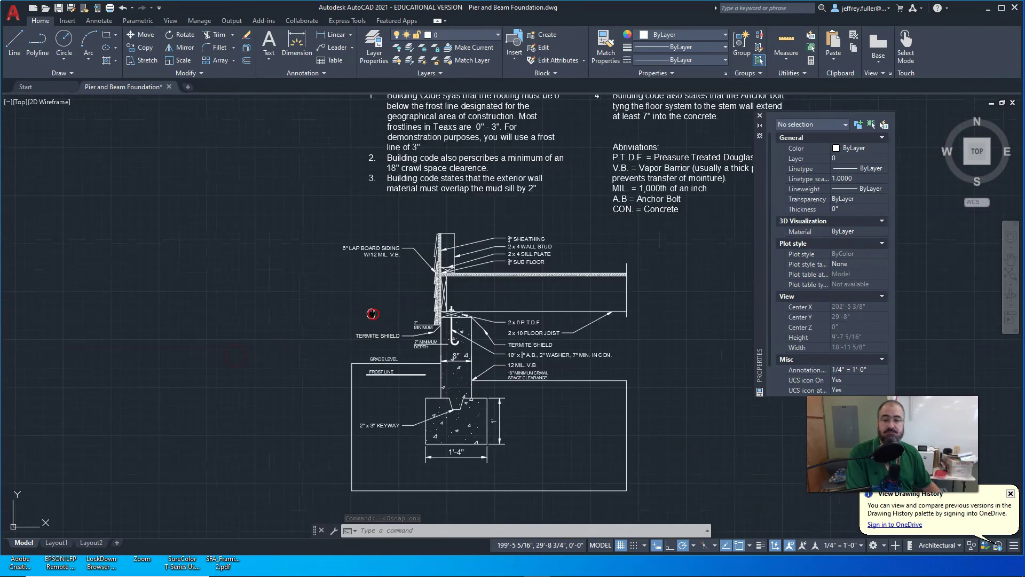
{"action": "middle_click_drag", "start_coordinate": [372, 314], "coordinate": [241, 429]}
{"action": "scroll", "coordinate": [330, 352], "scroll_direction": "up", "scroll_amount": 2}
{"action": "middle_click_drag", "start_coordinate": [329, 352], "coordinate": [252, 428]}
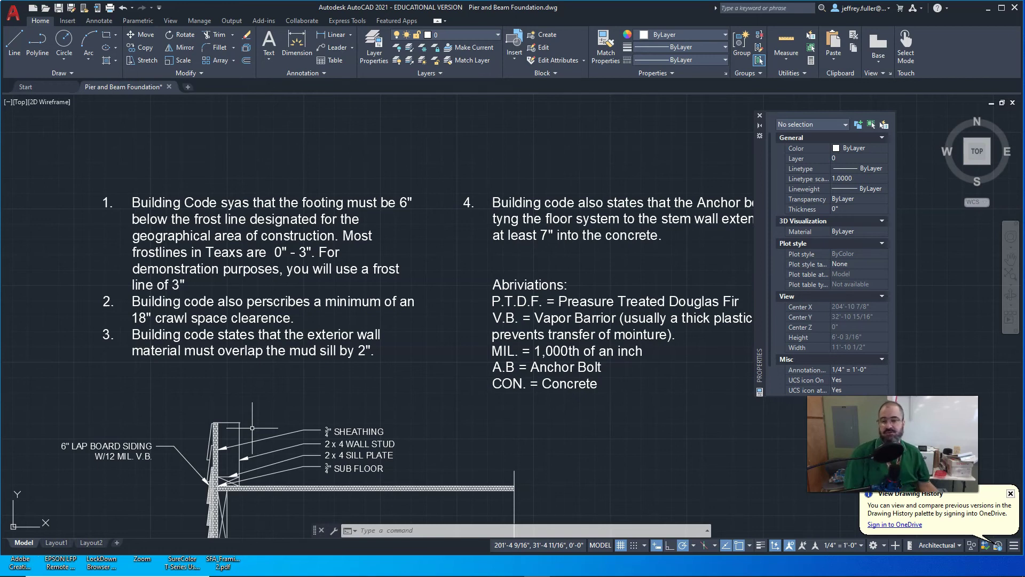
- Compare the footing section's framing, anchor bolt and crawl space callouts with the numbered building code notes above it
{"action": "scroll", "coordinate": [252, 428], "scroll_direction": "down", "scroll_amount": 2}
{"action": "scroll", "coordinate": [267, 419], "scroll_direction": "up", "scroll_amount": 5}
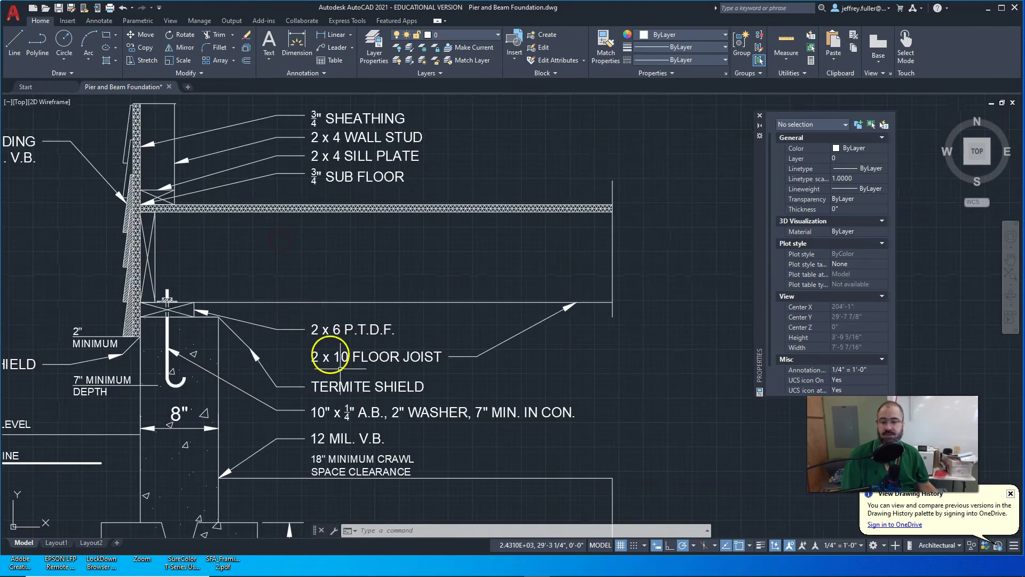
{"action": "scroll", "coordinate": [244, 320], "scroll_direction": "down", "scroll_amount": 2}
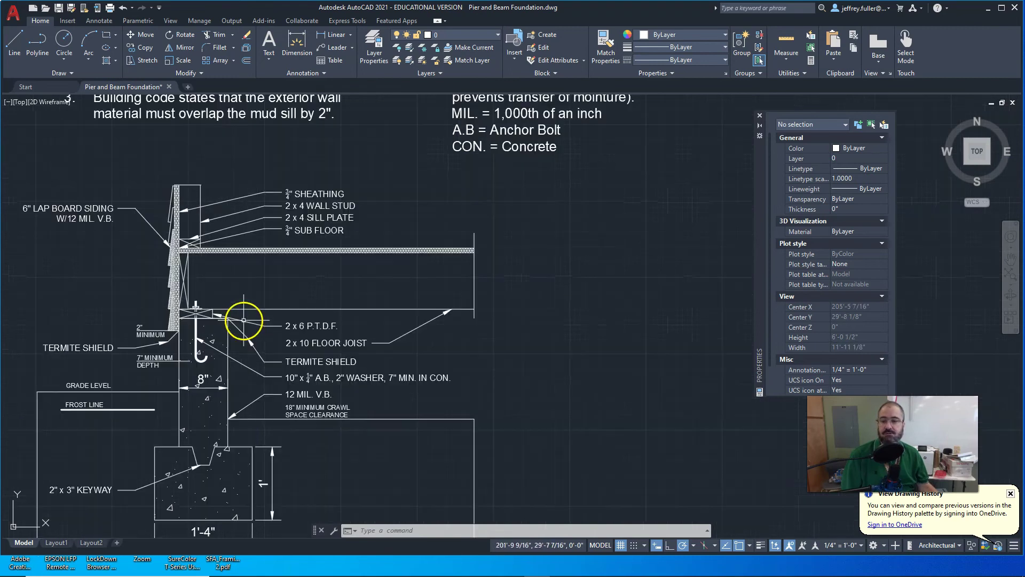
{"action": "middle_click_drag", "start_coordinate": [213, 195], "coordinate": [223, 364]}
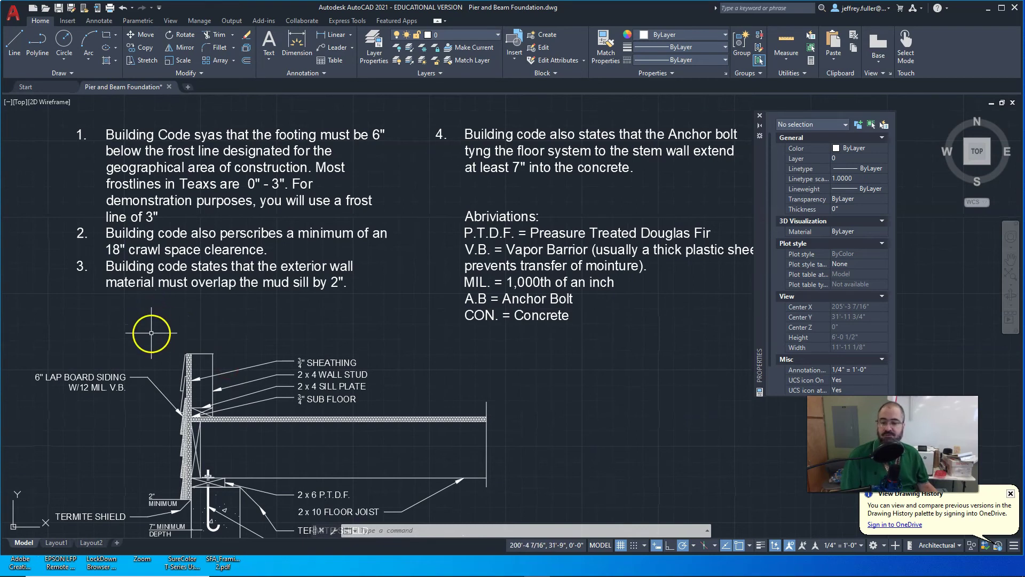
{"action": "mouse_move", "coordinate": [150, 334]}
{"action": "middle_mouse_down"}
{"action": "mouse_move", "coordinate": [184, 235]}
{"action": "mouse_move", "coordinate": [220, 175]}
{"action": "mouse_move", "coordinate": [226, 186]}
{"action": "middle_mouse_up"}
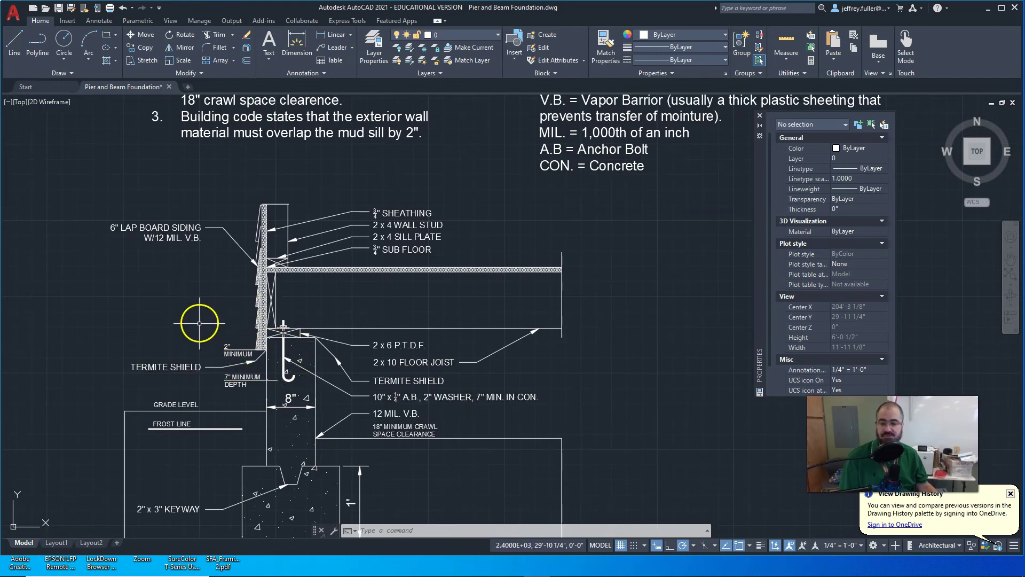
{"action": "scroll", "coordinate": [275, 320], "scroll_direction": "down", "scroll_amount": 3}
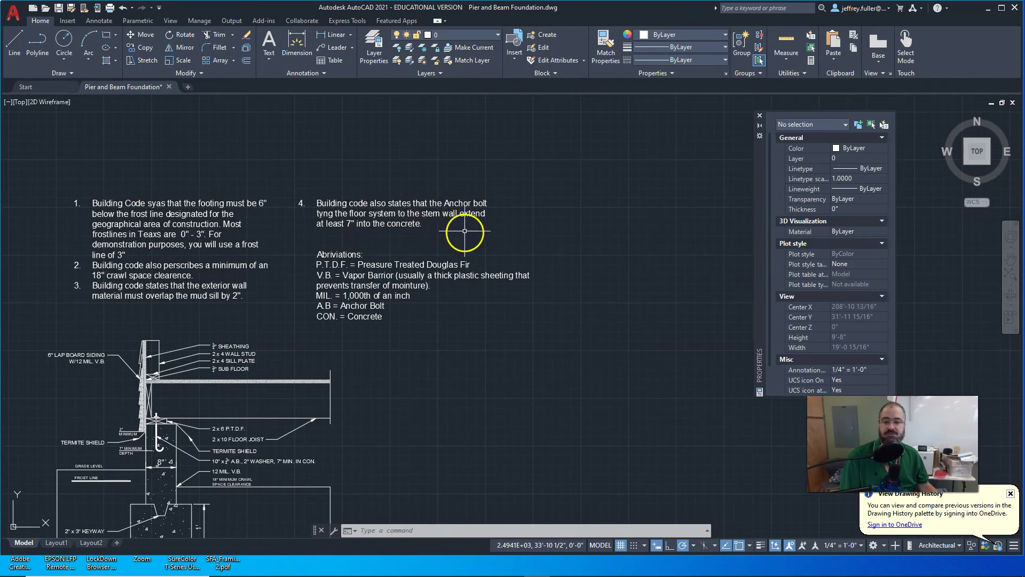
{"action": "mouse_move", "coordinate": [295, 241]}
{"action": "middle_mouse_down"}
{"action": "mouse_move", "coordinate": [313, 239]}
{"action": "mouse_move", "coordinate": [414, 138]}
{"action": "middle_mouse_up"}
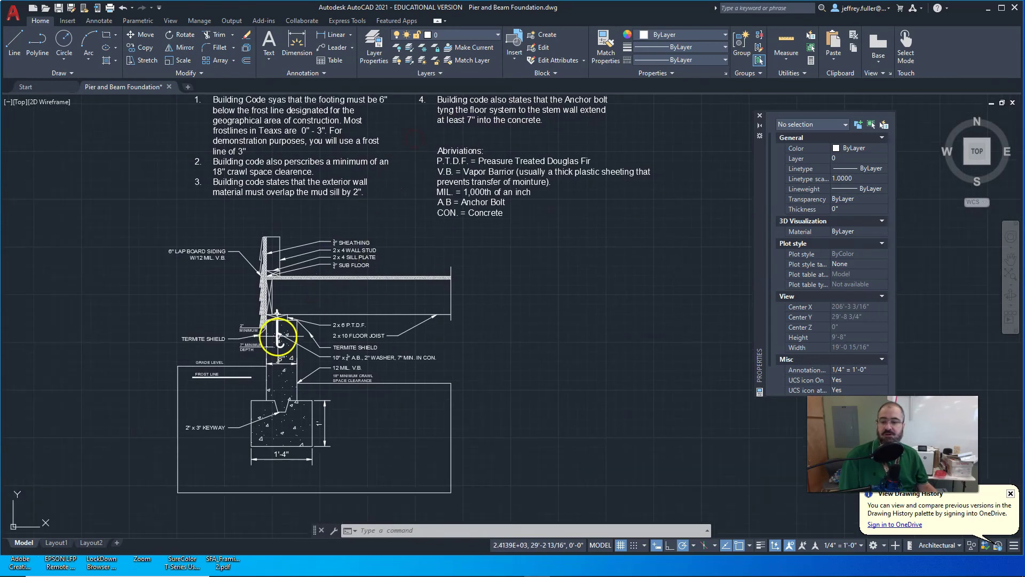
{"action": "scroll", "coordinate": [274, 339], "scroll_direction": "up", "scroll_amount": 4}
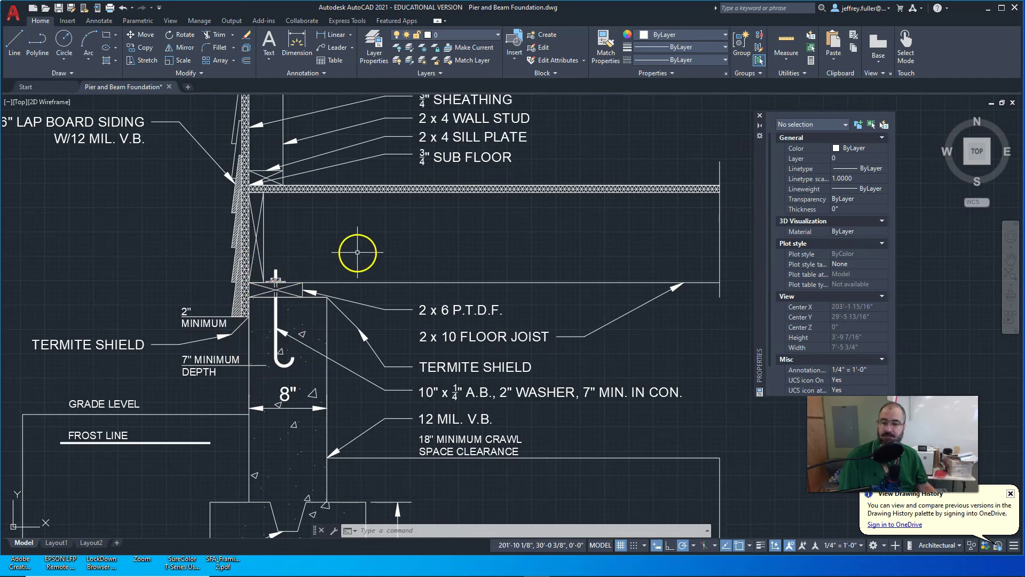
- Review the abbreviations list beside the code notes and relate it to the labels on the whole footing section detail
{"action": "scroll", "coordinate": [354, 252], "scroll_direction": "down", "scroll_amount": 6}
{"action": "scroll", "coordinate": [259, 288], "scroll_direction": "up", "scroll_amount": 4}
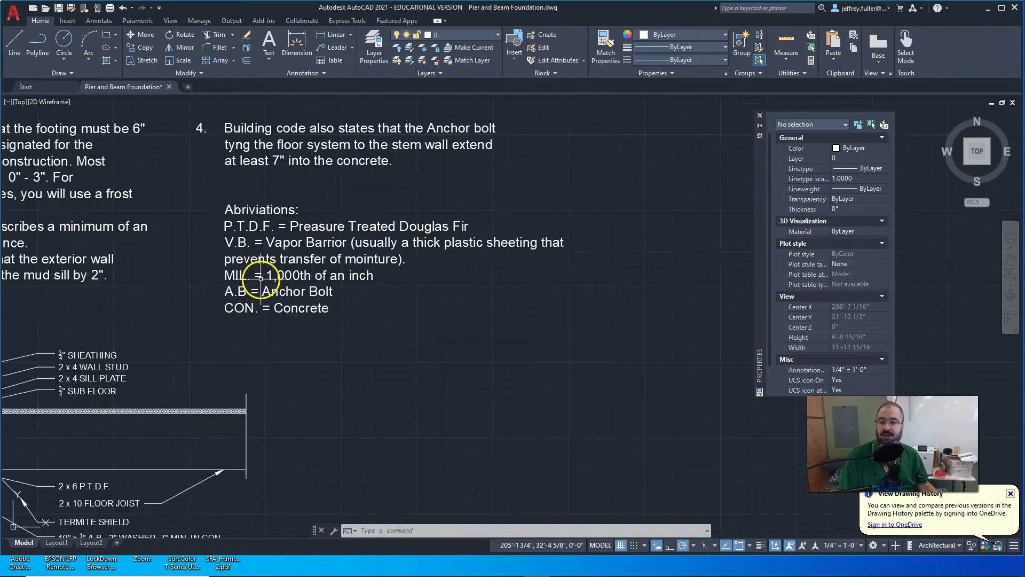
{"action": "left_click", "coordinate": [496, 316]}
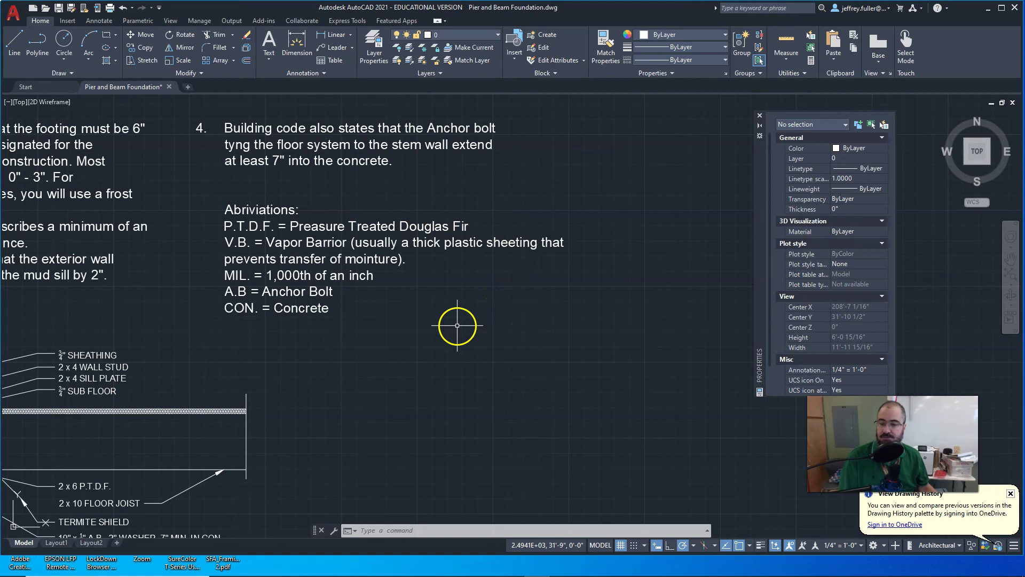
{"action": "middle_click_drag", "start_coordinate": [373, 342], "coordinate": [388, 343]}
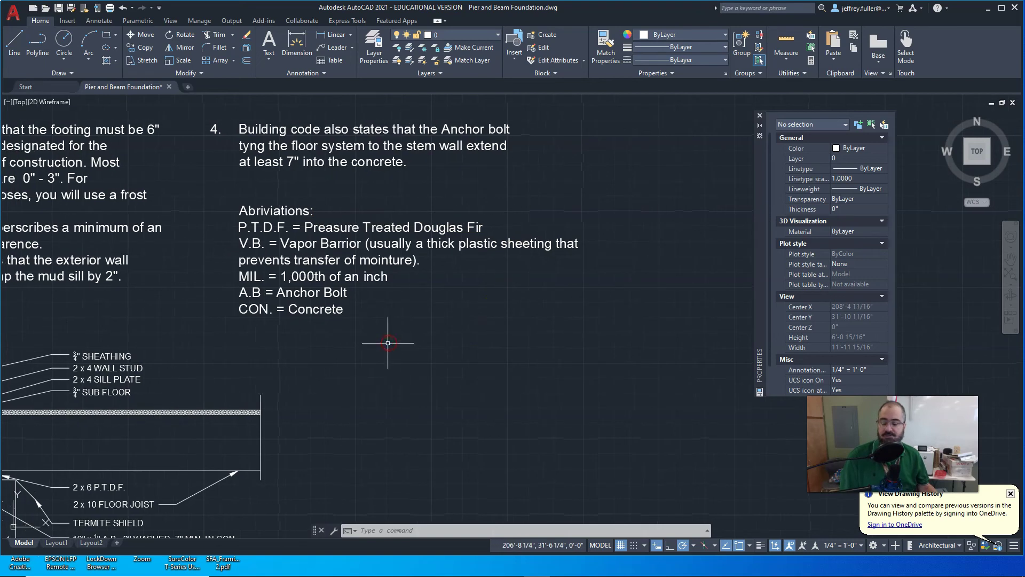
{"action": "mouse_move", "coordinate": [430, 414]}
{"action": "middle_mouse_down"}
{"action": "mouse_move", "coordinate": [492, 290]}
{"action": "mouse_move", "coordinate": [598, 190]}
{"action": "mouse_move", "coordinate": [599, 199]}
{"action": "middle_mouse_up"}
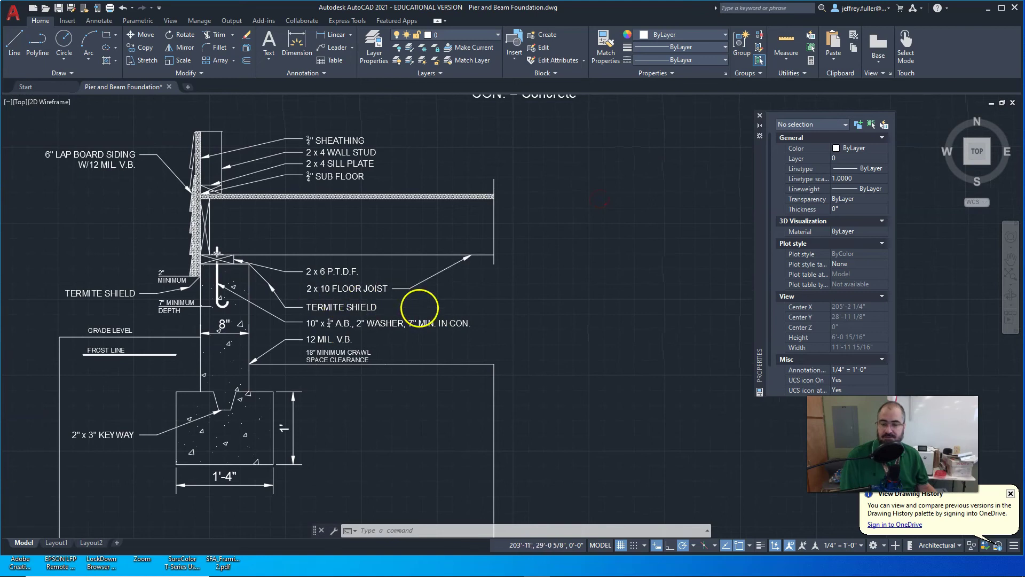
{"action": "scroll", "coordinate": [419, 304], "scroll_direction": "down", "scroll_amount": 2}
{"action": "mouse_move", "coordinate": [463, 312]}
{"action": "middle_mouse_down"}
{"action": "mouse_move", "coordinate": [429, 282]}
{"action": "mouse_move", "coordinate": [499, 345]}
{"action": "middle_mouse_up"}
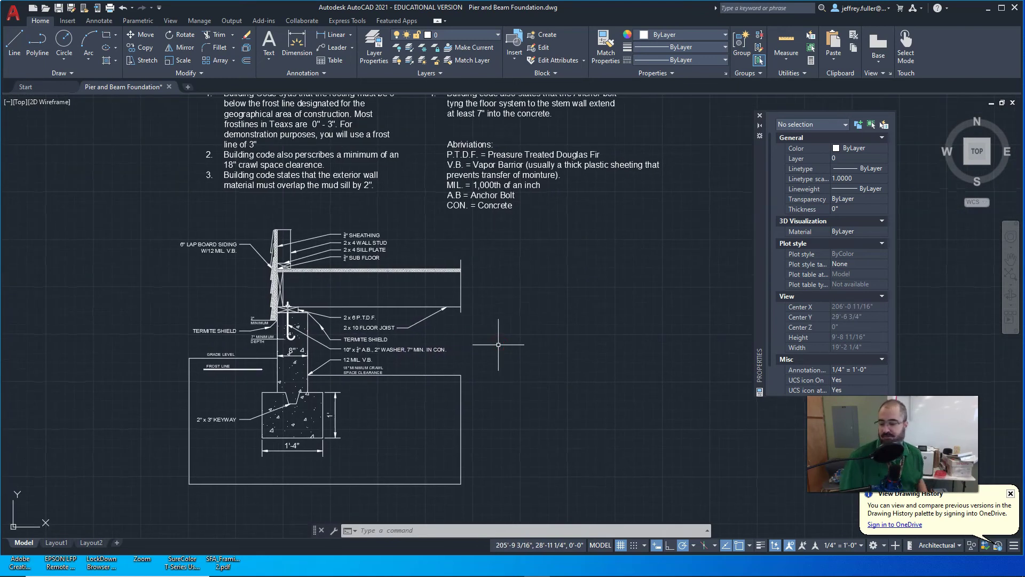